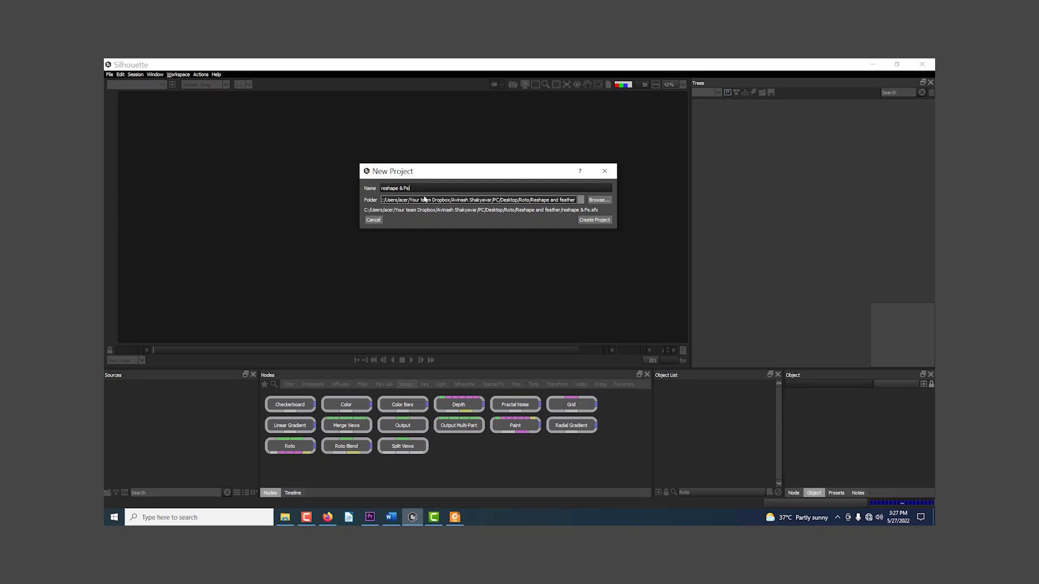
# Step: Create the project "reshape & Feather" and import the TT BALL_[000-116].jpg image sequence from the TT BALL folder
pyautogui.press('Return')
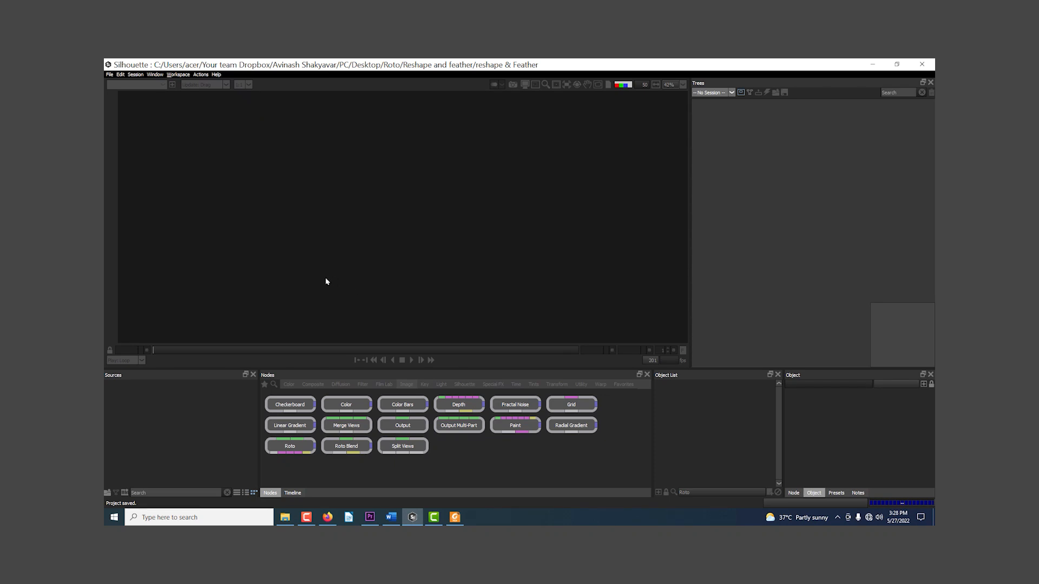
pyautogui.doubleClick(190, 424)
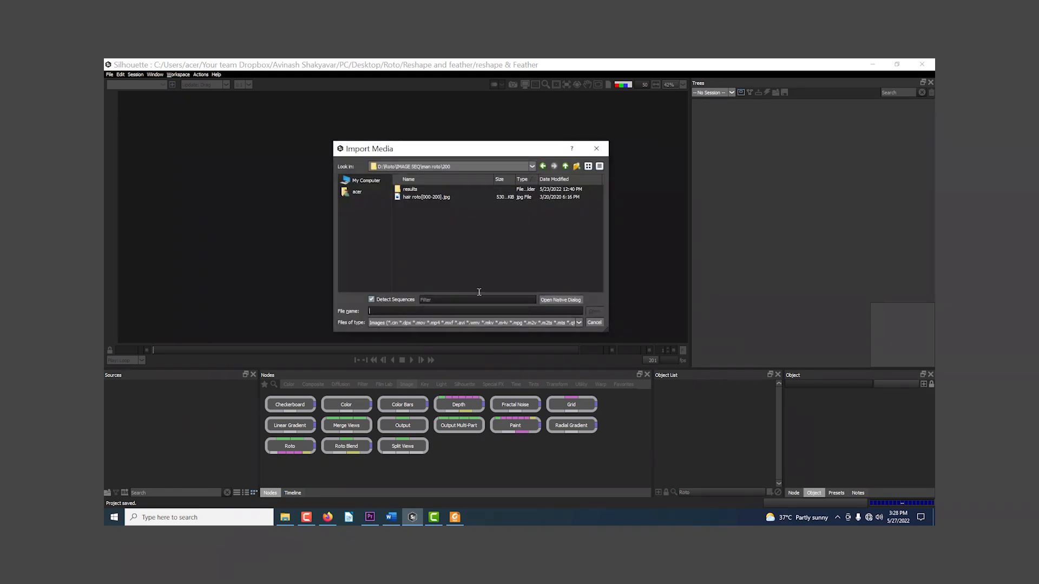
pyautogui.doubleClick(414, 260)
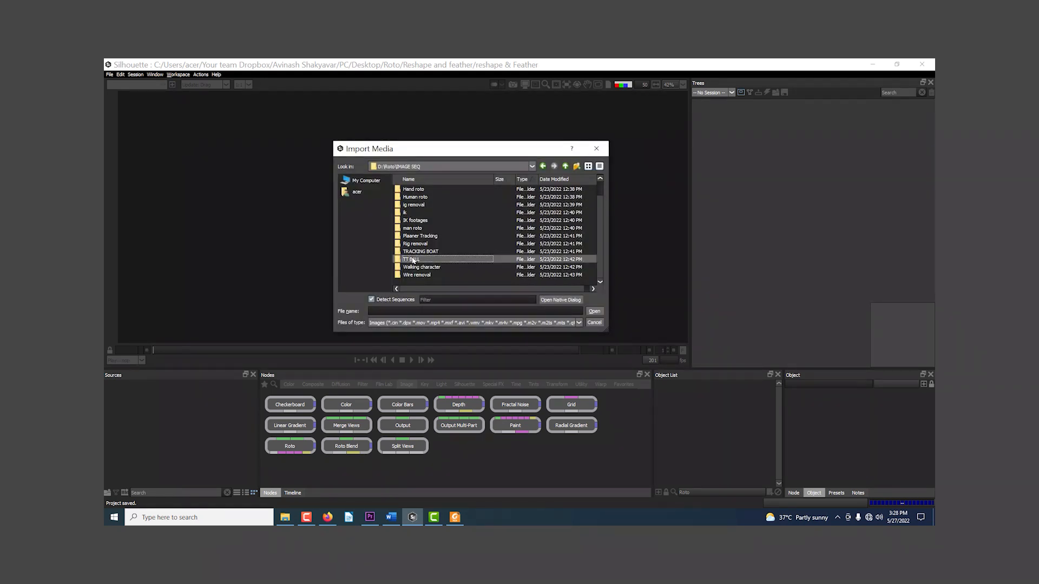
pyautogui.doubleClick(414, 197)
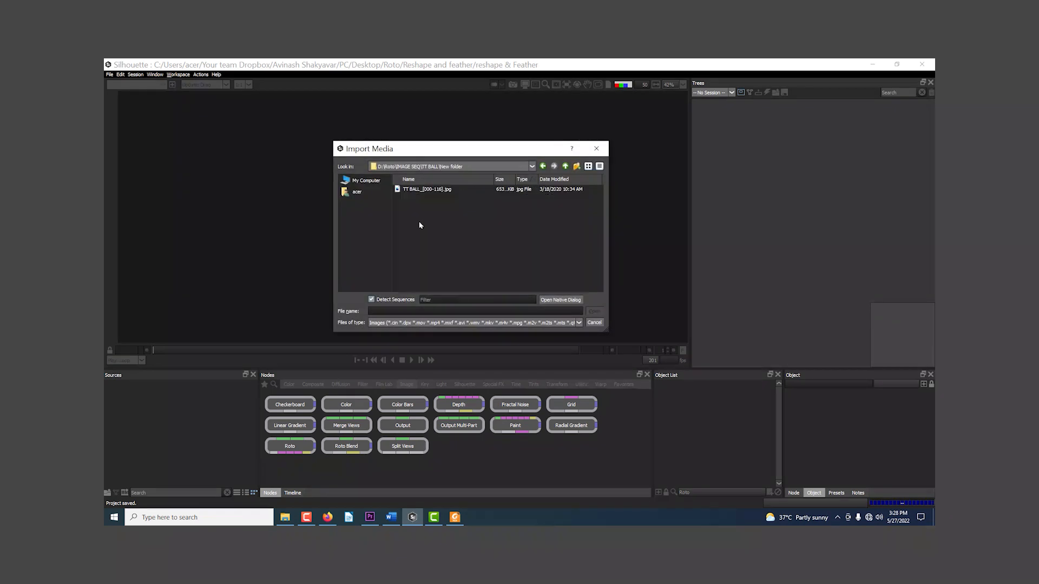
pyautogui.click(424, 190)
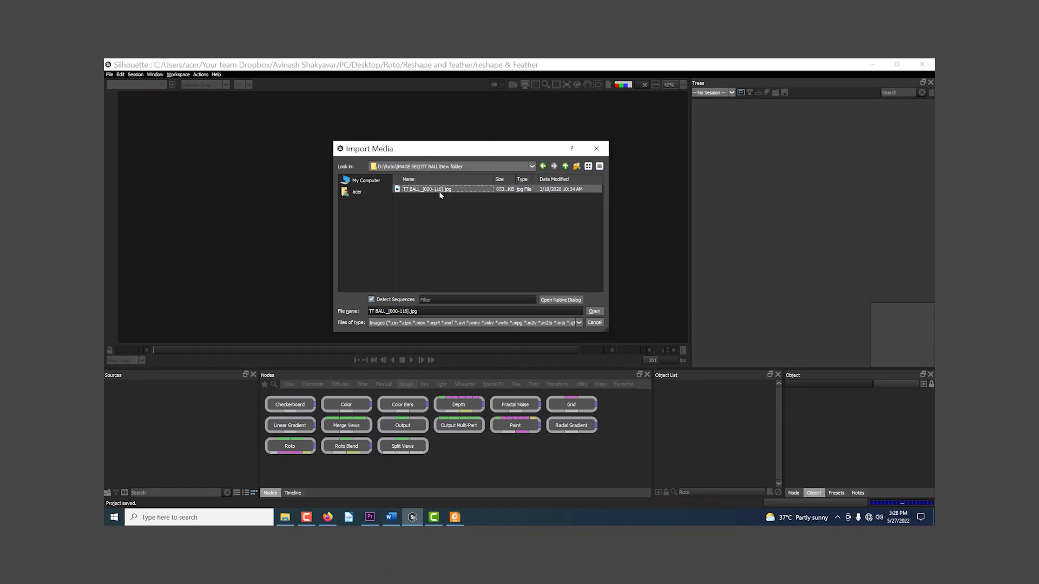
pyautogui.click(594, 311)
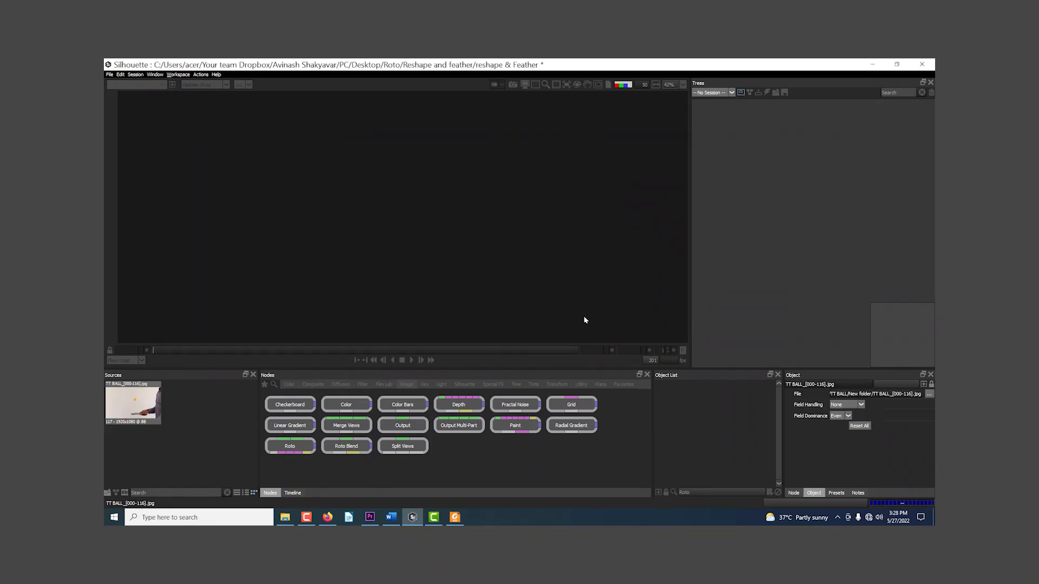
# Step: Display the imported TT BALL clip in the viewer and scrub through it to examine the ball and paddle
pyautogui.moveTo(135, 405); pyautogui.dragTo(333, 378)
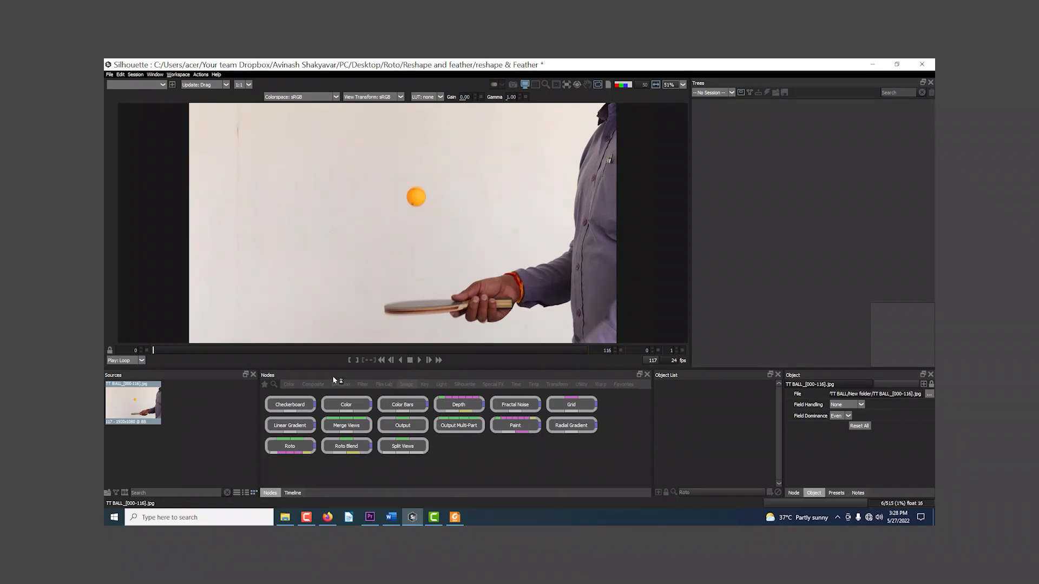
pyautogui.moveTo(179, 350); pyautogui.dragTo(314, 351)
pyautogui.scroll(5, 449, 217)
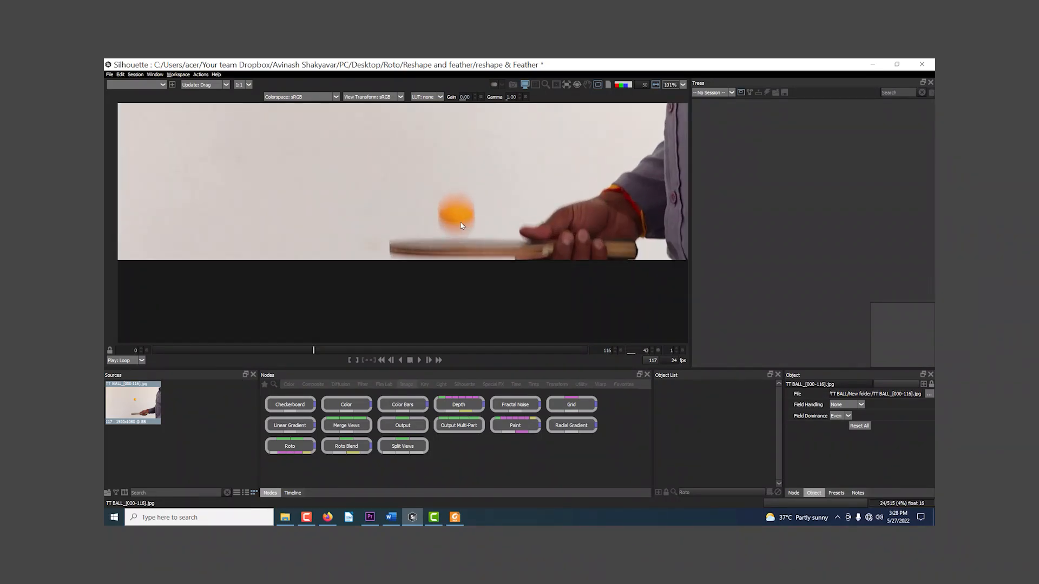
pyautogui.moveTo(296, 351); pyautogui.dragTo(141, 350)
pyautogui.moveTo(433, 165); pyautogui.dragTo(373, 249)
pyautogui.scroll(-9, 339, 198)
# Step: Create a session named reshape from the TT BALL source using the Roto template
pyautogui.click(211, 416)
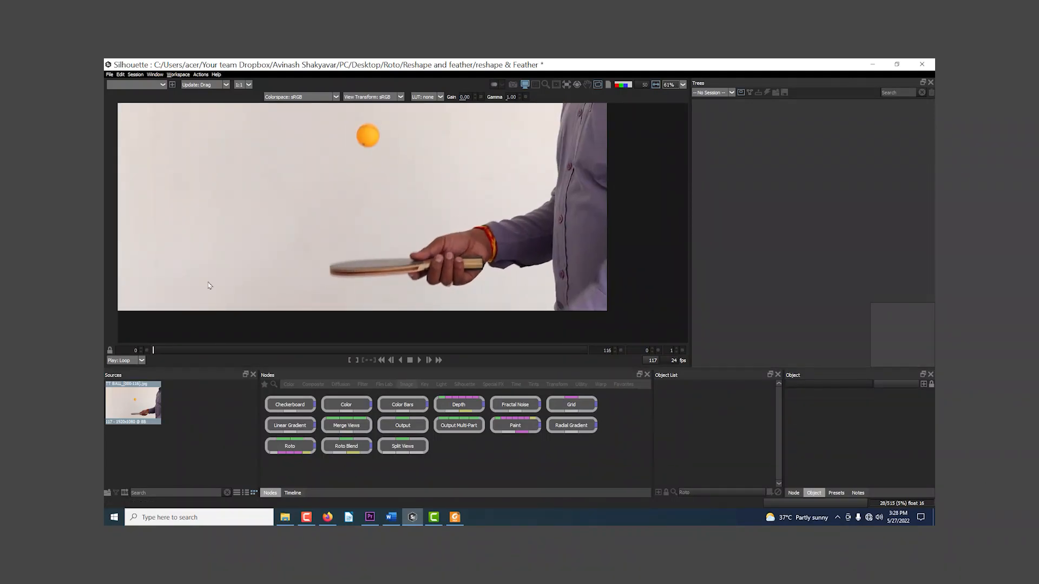
pyautogui.click(139, 406)
pyautogui.click(135, 74)
pyautogui.click(151, 83)
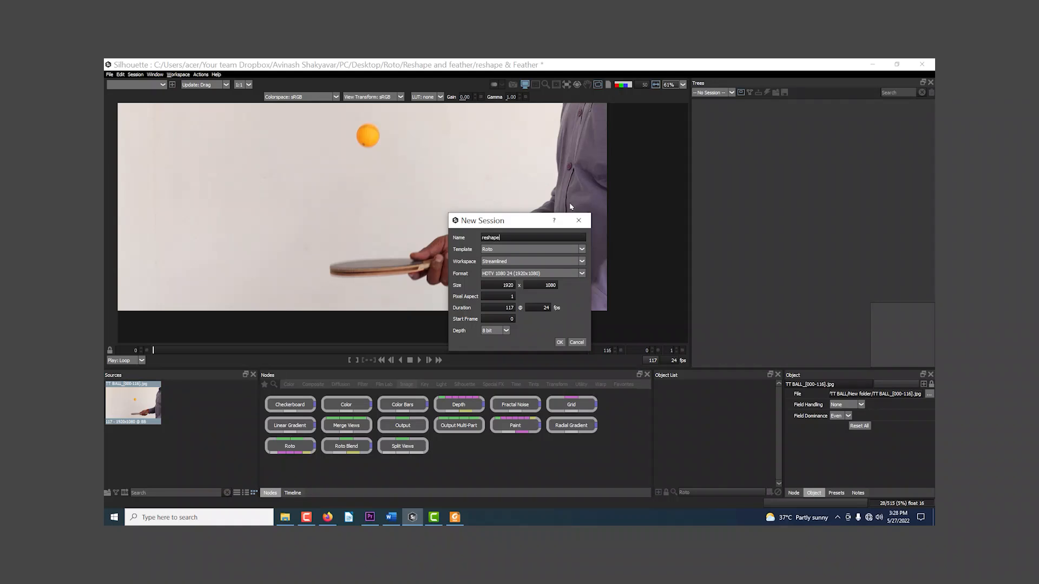
pyautogui.press('Return')
# Step: Examine the hand and paddle on the first frame of the session up close
pyautogui.scroll(-3, 511, 200)
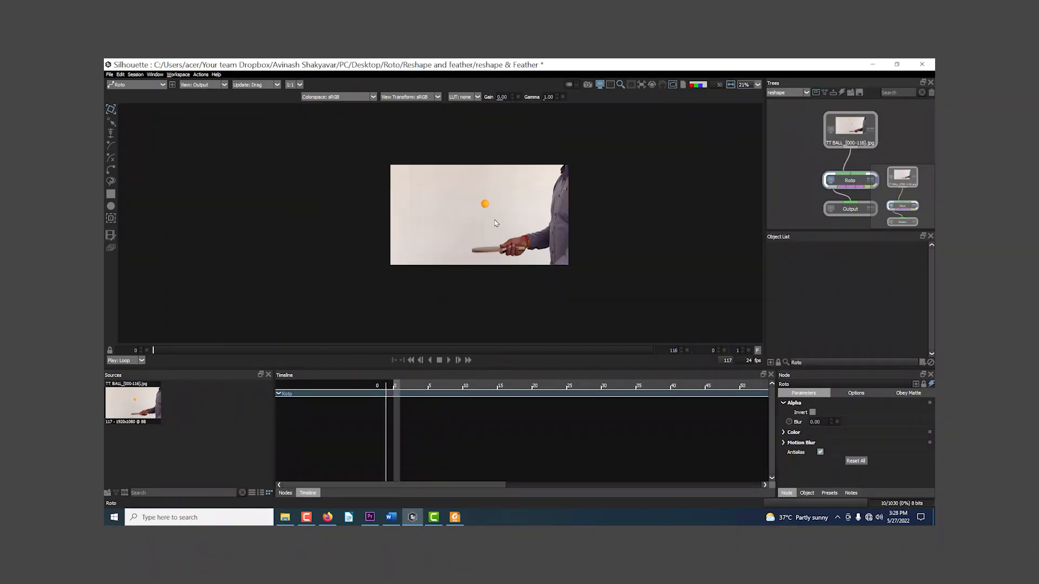
pyautogui.scroll(6, 476, 219)
pyautogui.moveTo(516, 197)
pyautogui.mouseDown()
pyautogui.moveTo(476, 216)
pyautogui.moveTo(496, 198)
pyautogui.mouseUp()
pyautogui.scroll(-2, 476, 215)
pyautogui.scroll(-2, 495, 198)
pyautogui.scroll(3, 494, 237)
pyautogui.moveTo(494, 263); pyautogui.dragTo(468, 250)
pyautogui.scroll(2, 488, 232)
pyautogui.scroll(3, 469, 227)
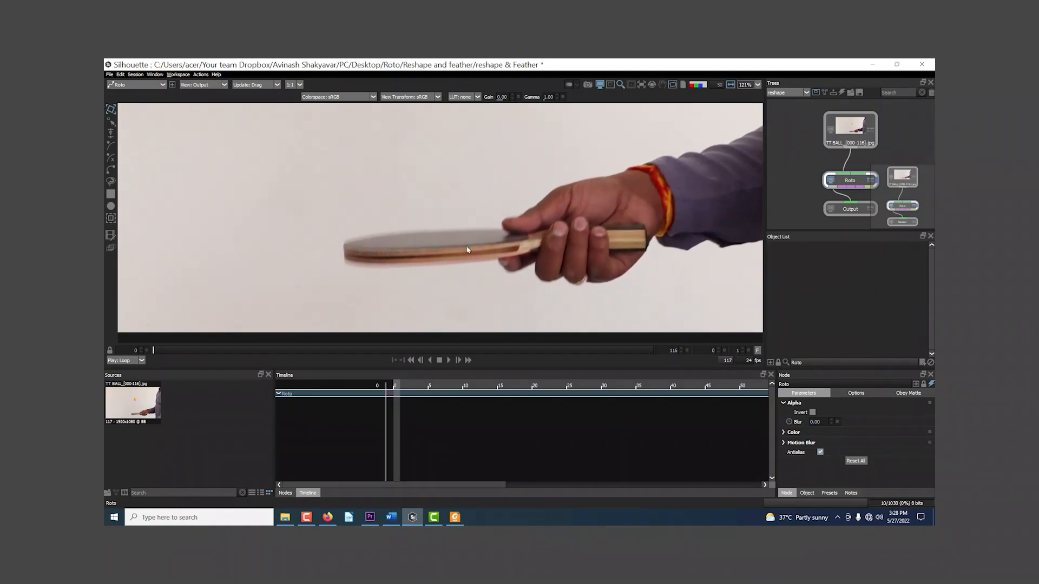
# Step: Switch to the Magnetic Reshape tool and return to the regular Reshape tool
pyautogui.click(112, 125)
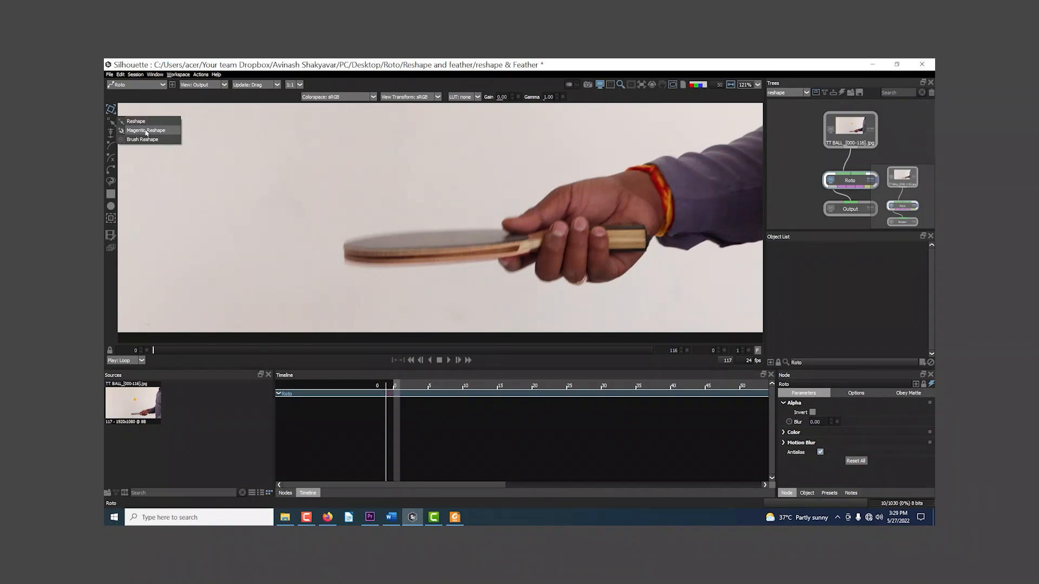
pyautogui.click(146, 131)
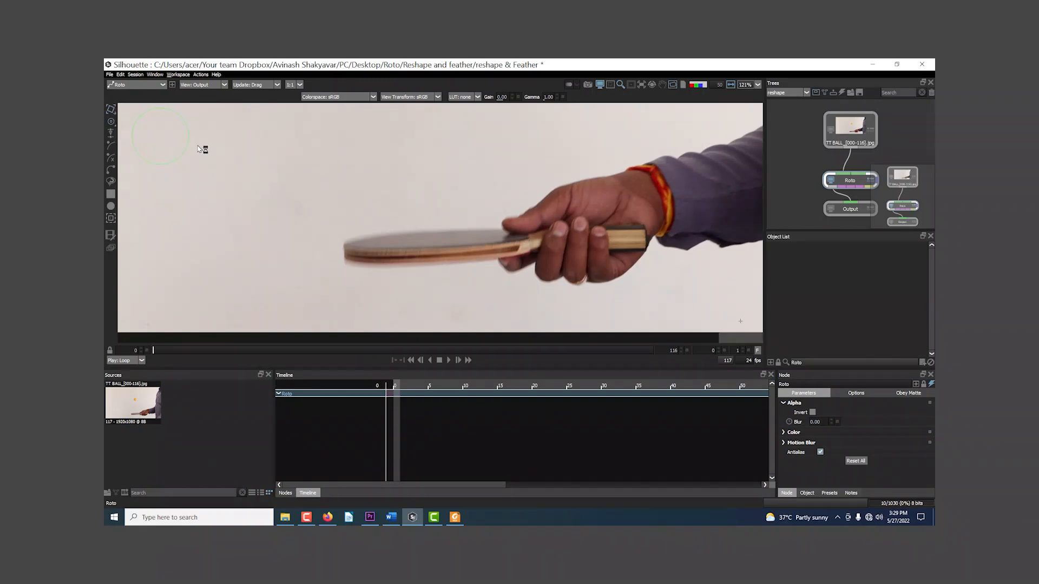
pyautogui.click(116, 125)
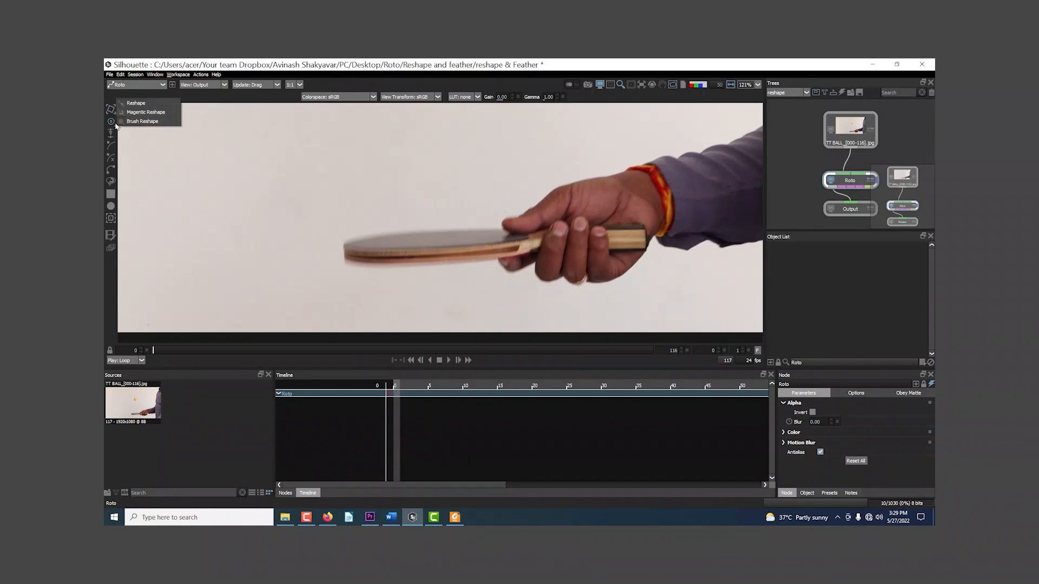
pyautogui.click(147, 103)
# Step: Draw a closed Bezier shape around the paddle blade, running from the fingers around the blade tip and back
pyautogui.scroll(4, 460, 238)
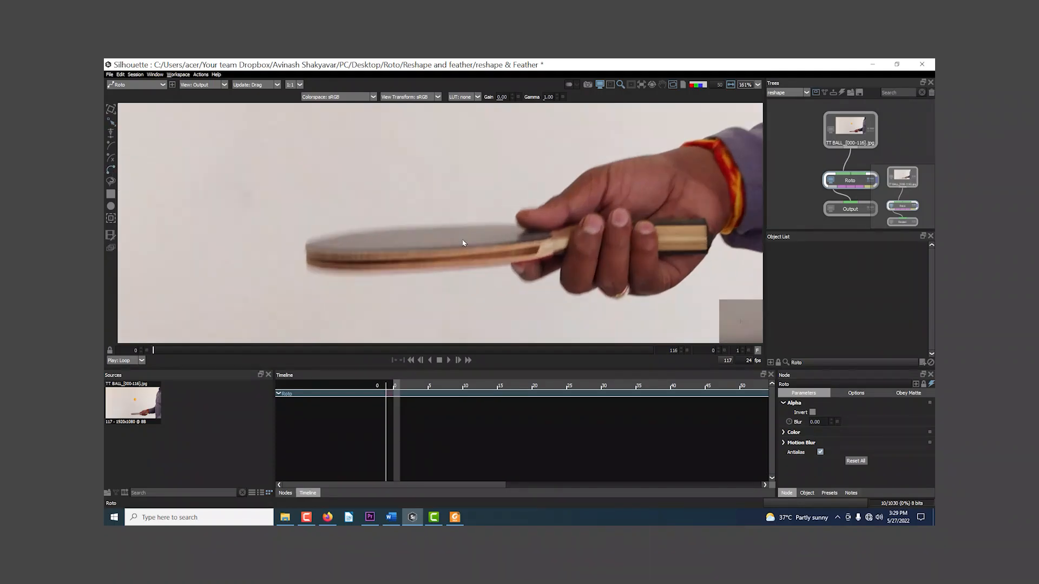
pyautogui.click(565, 253)
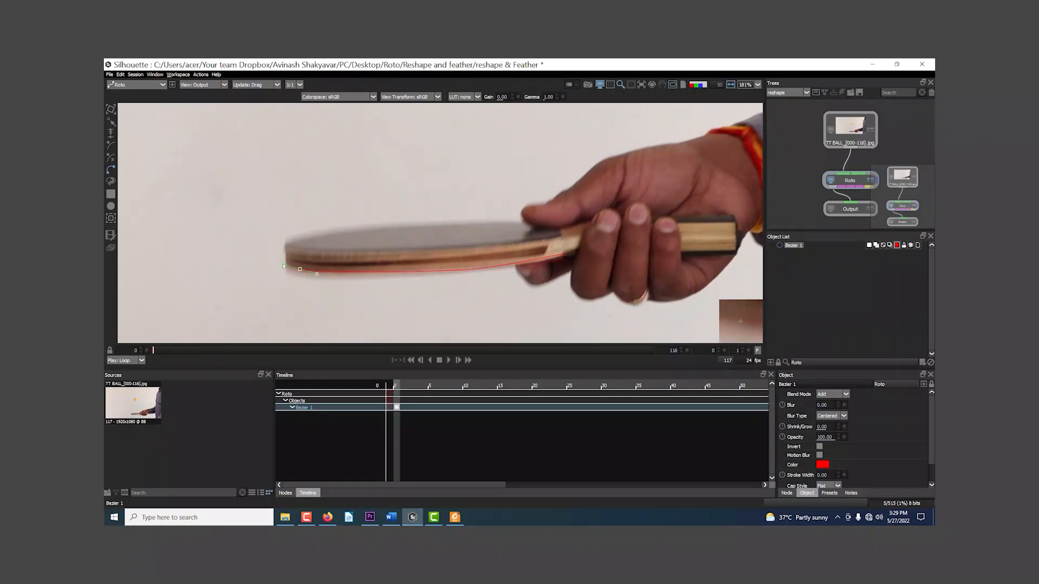
pyautogui.scroll(5, 284, 266)
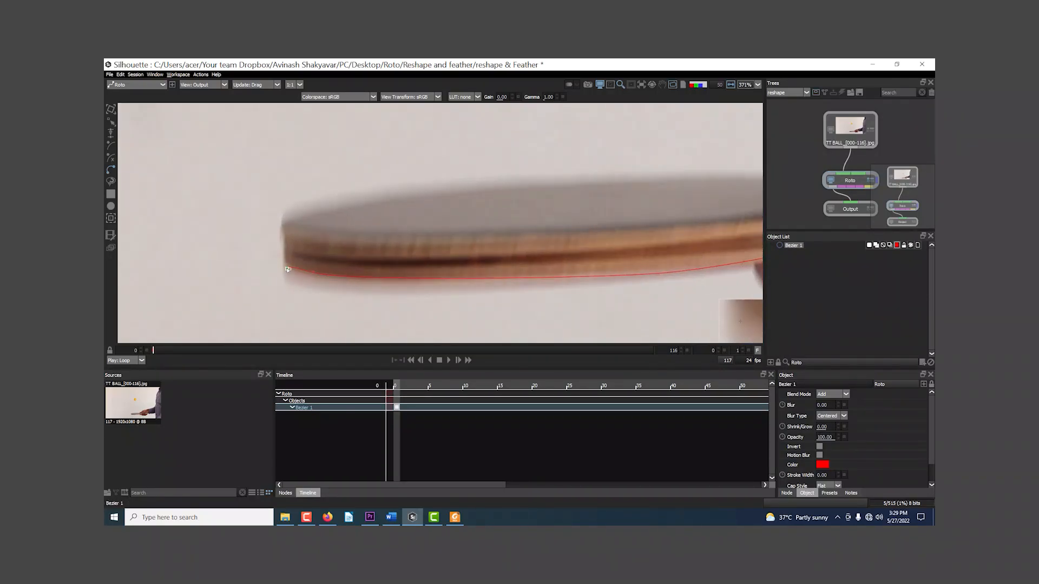
pyautogui.click(285, 227)
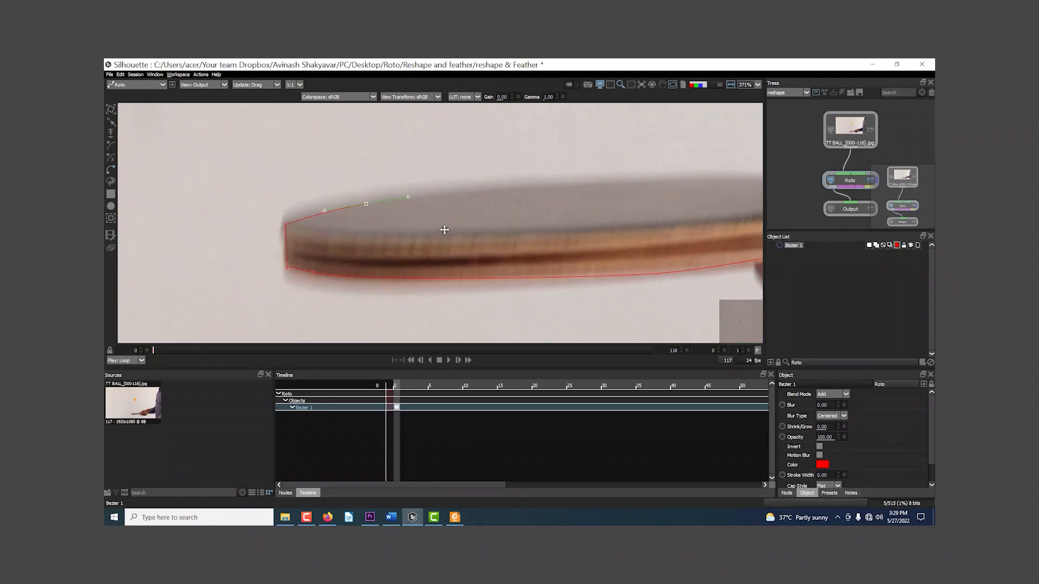
pyautogui.moveTo(444, 230); pyautogui.dragTo(299, 263)
pyautogui.moveTo(436, 217); pyautogui.dragTo(504, 216)
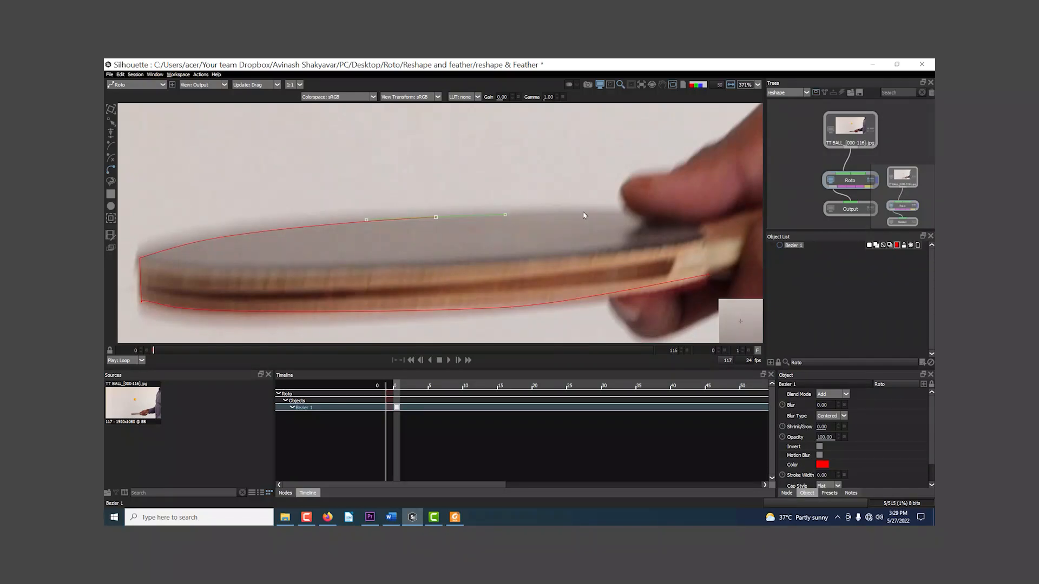
pyautogui.moveTo(594, 238); pyautogui.dragTo(428, 262)
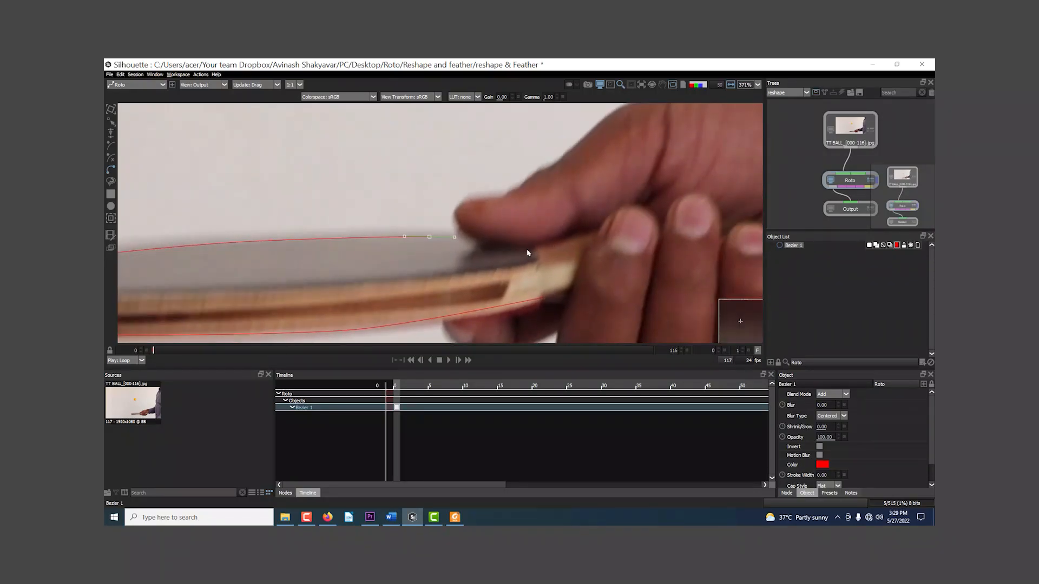
pyautogui.moveTo(554, 236); pyautogui.dragTo(577, 234)
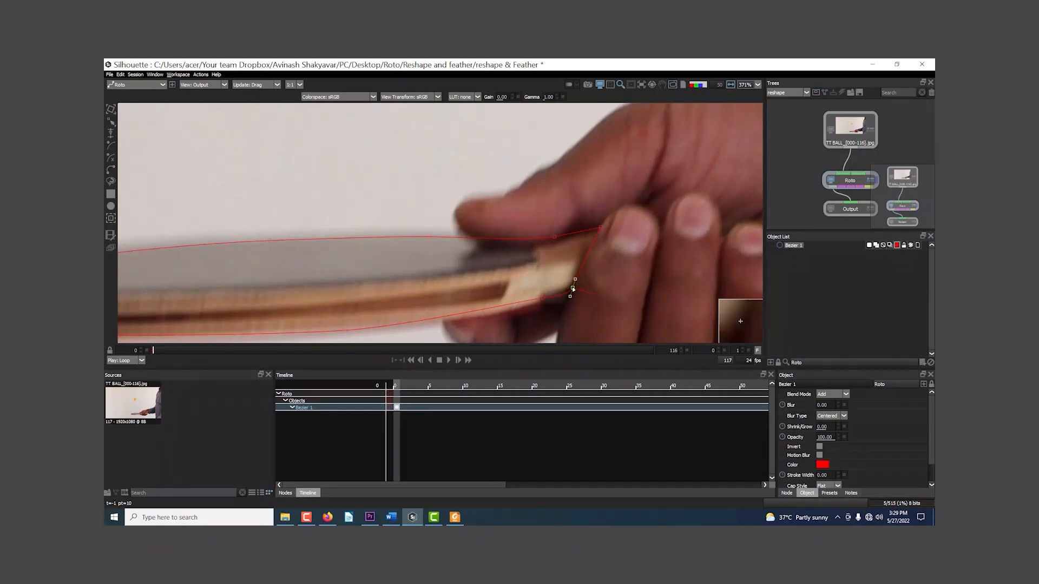
# Step: Extend the Bezier shape across the fingers by moving its end points to the corners of the handle's end
pyautogui.scroll(-8, 572, 289)
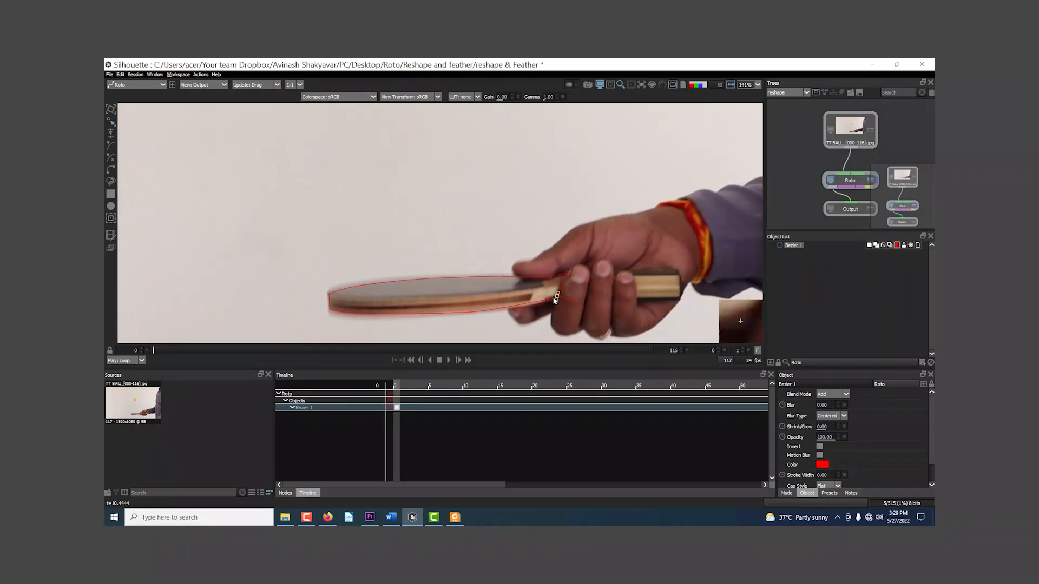
pyautogui.scroll(5, 559, 259)
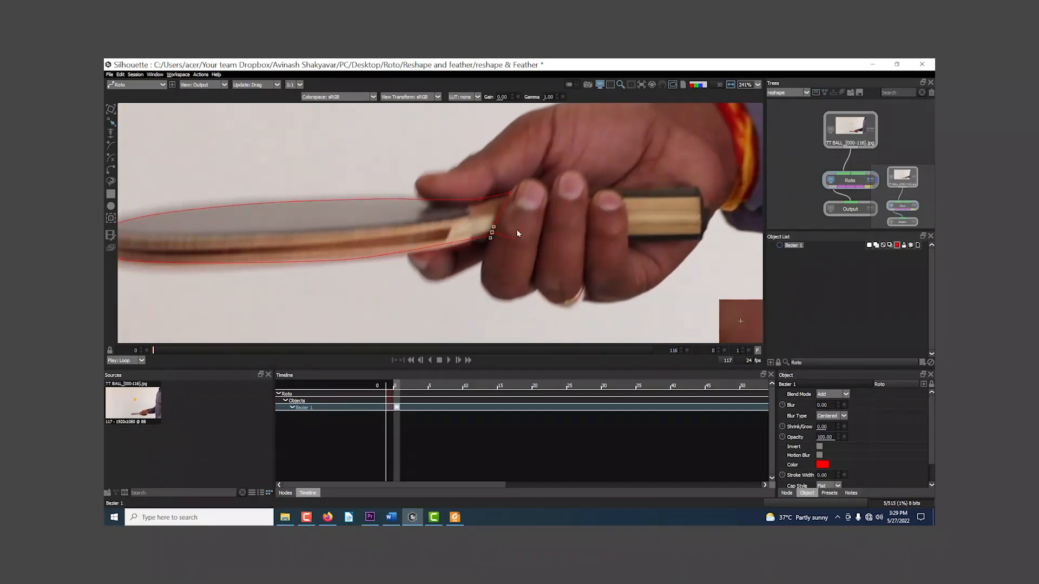
pyautogui.scroll(1, 437, 261)
pyautogui.moveTo(445, 241); pyautogui.dragTo(664, 235)
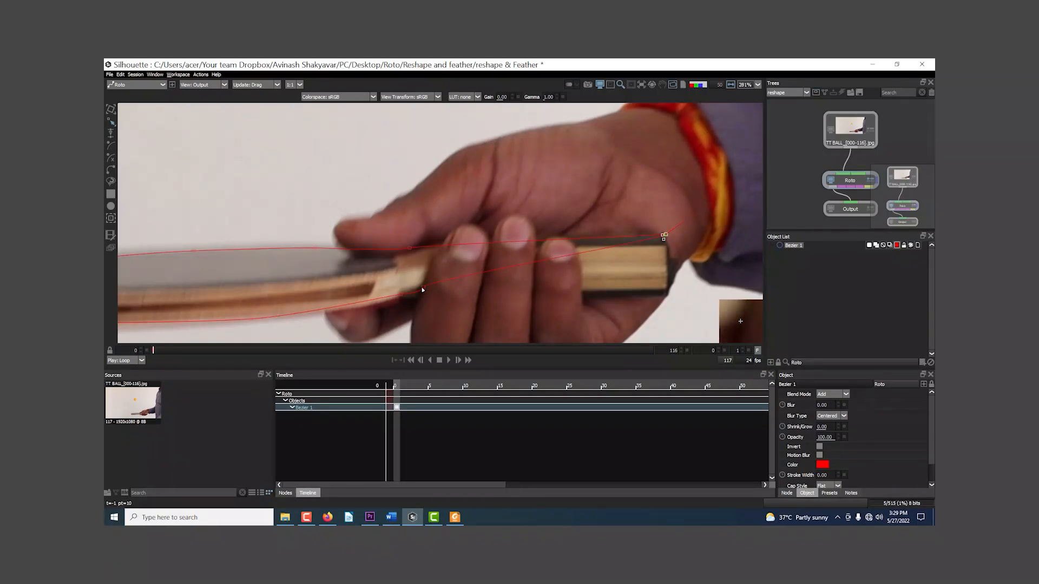
pyautogui.moveTo(422, 288); pyautogui.dragTo(479, 267)
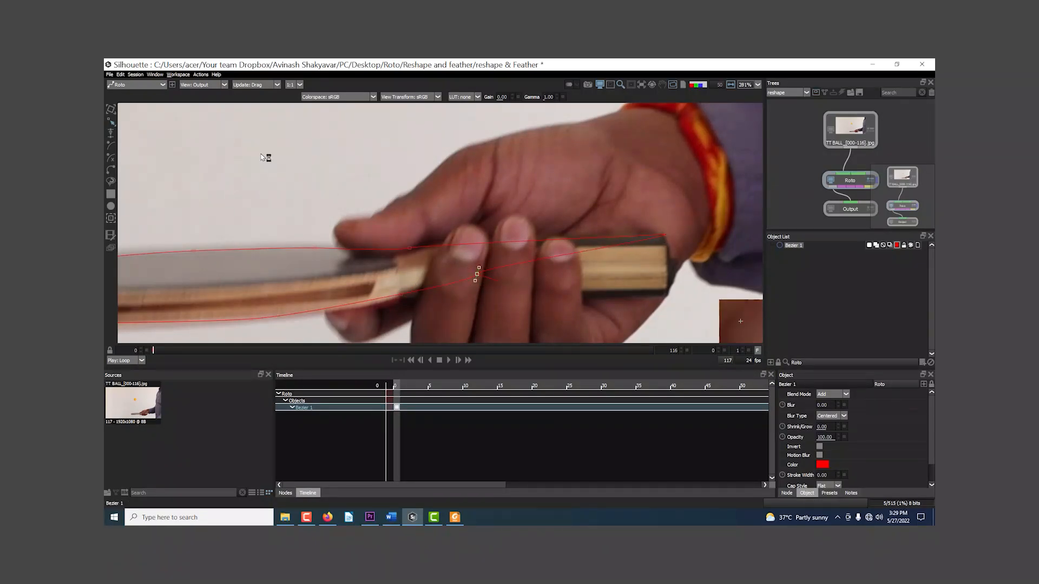
pyautogui.click(111, 126)
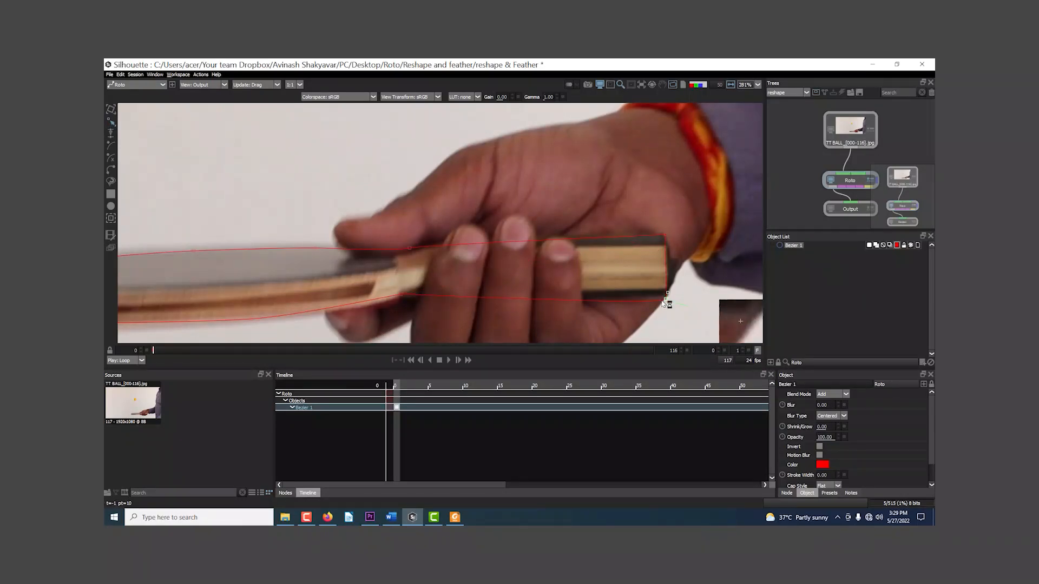
# Step: Enlarge the viewer and adjust the position and tangents of the shape's upper corner point at the handle's end
pyautogui.press('`')
pyautogui.scroll(5, 670, 268)
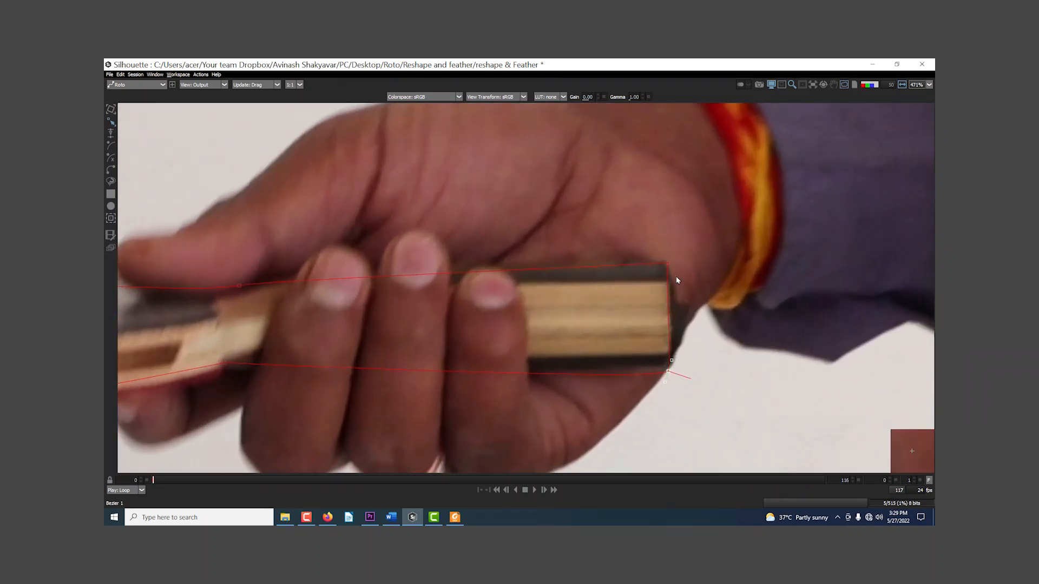
pyautogui.click(669, 265)
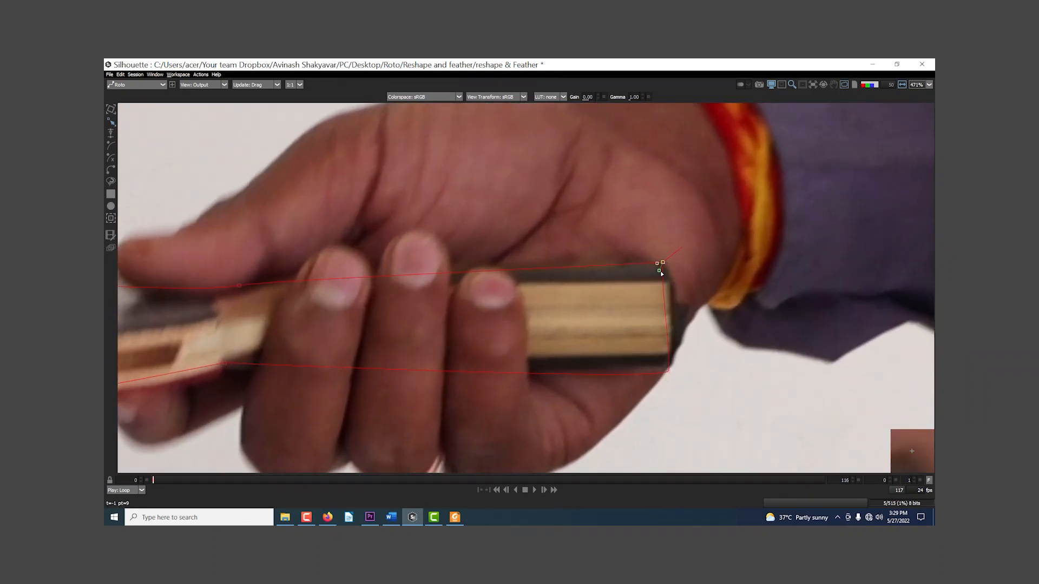
pyautogui.moveTo(676, 287); pyautogui.dragTo(657, 274)
pyautogui.moveTo(655, 279); pyautogui.dragTo(704, 275)
pyautogui.moveTo(595, 288); pyautogui.dragTo(697, 223)
pyautogui.moveTo(690, 292); pyautogui.dragTo(687, 288)
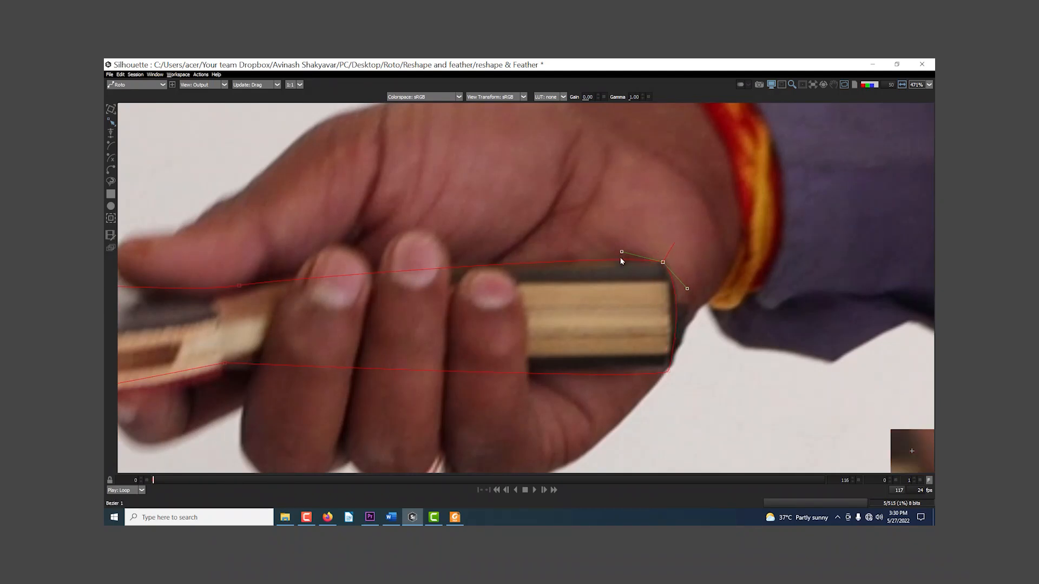
pyautogui.moveTo(621, 255); pyautogui.dragTo(609, 238)
pyautogui.moveTo(717, 286); pyautogui.dragTo(690, 277)
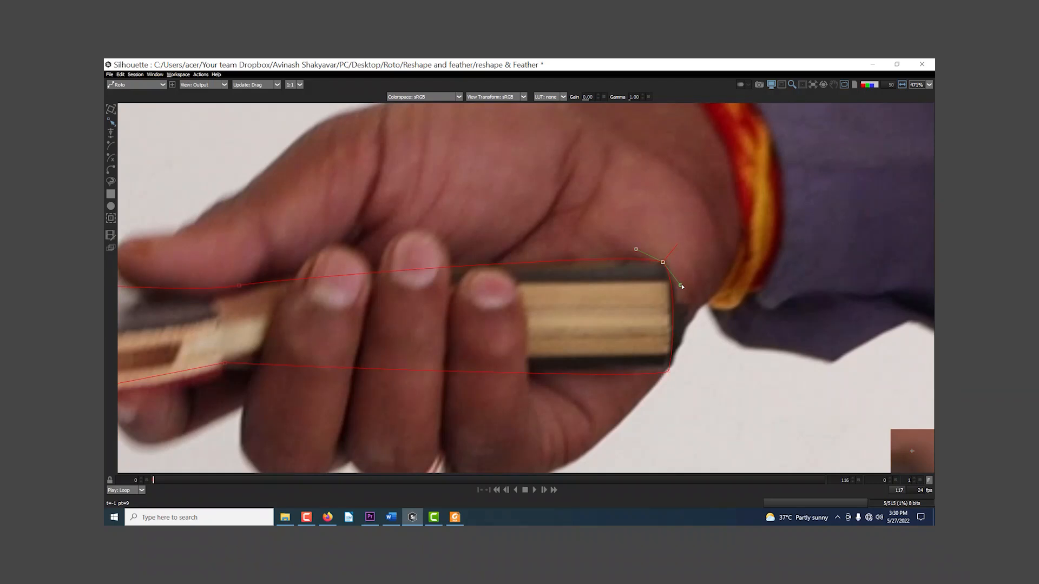
# Step: Fine-tune the lower corner point at the handle's end and the tangents of the upper point where blade meets handle
pyautogui.moveTo(669, 373); pyautogui.dragTo(670, 366)
pyautogui.moveTo(611, 321); pyautogui.dragTo(828, 260)
pyautogui.moveTo(443, 303); pyautogui.dragTo(439, 307)
pyautogui.moveTo(455, 222); pyautogui.dragTo(524, 214)
pyautogui.scroll(-5, 529, 281)
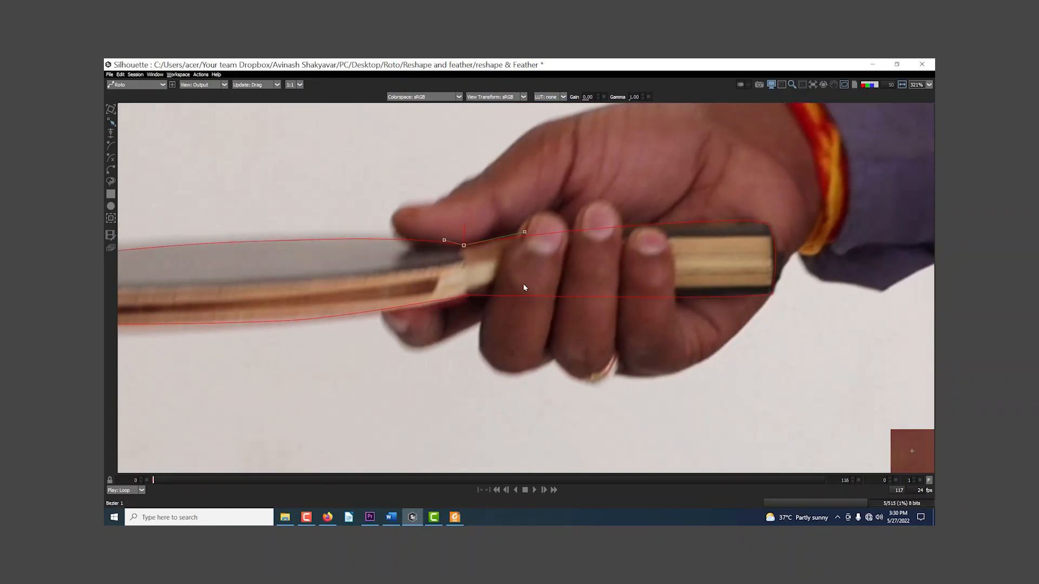
# Step: With the Reshape tool, select the lower corner point at the blade tip and bow the tip edge slightly outward using its tangent
pyautogui.scroll(-2, 475, 298)
pyautogui.moveTo(474, 299); pyautogui.dragTo(696, 266)
pyautogui.scroll(4, 546, 275)
pyautogui.moveTo(535, 276); pyautogui.dragTo(523, 309)
pyautogui.click(111, 122)
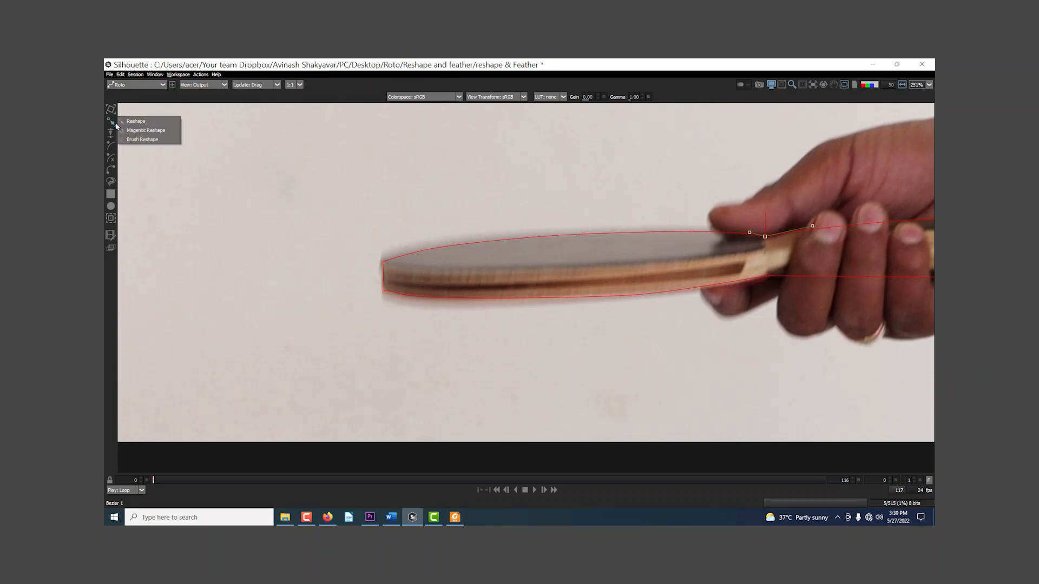
pyautogui.click(156, 125)
pyautogui.moveTo(342, 225); pyautogui.dragTo(455, 386)
pyautogui.click(366, 317)
pyautogui.scroll(5, 390, 295)
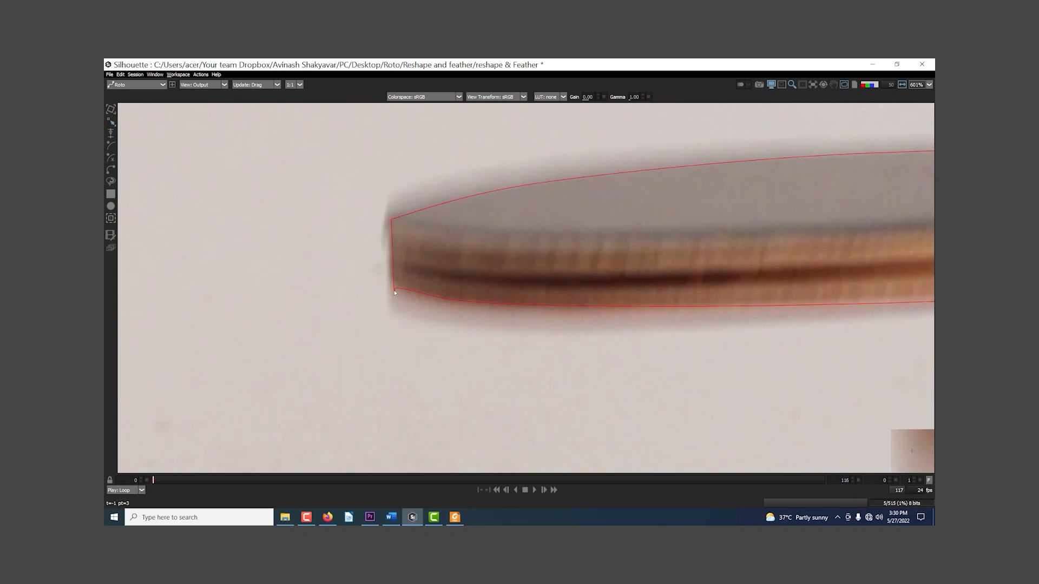
pyautogui.click(394, 289)
pyautogui.scroll(2, 394, 292)
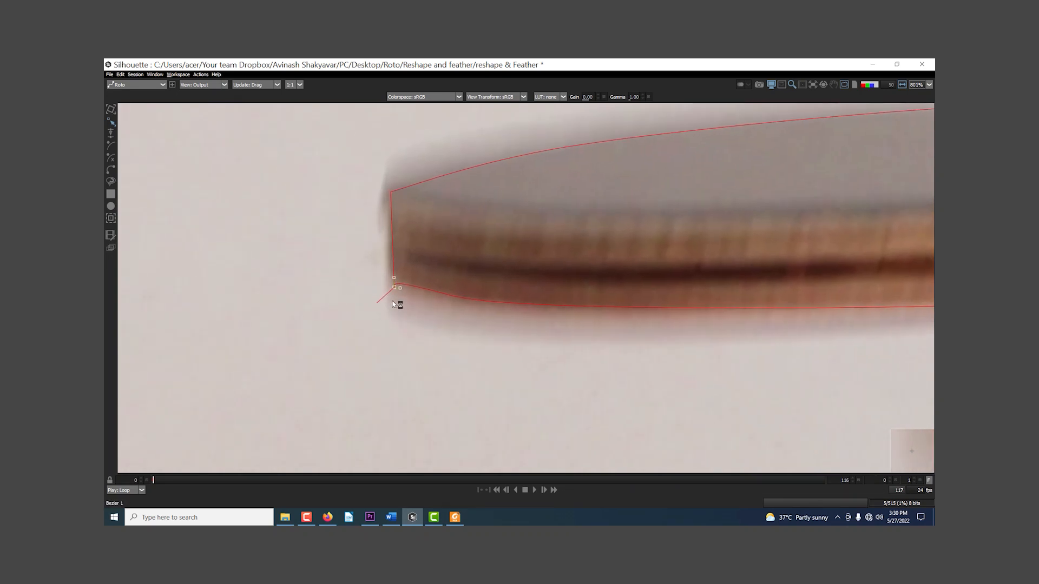
pyautogui.scroll(1, 392, 303)
pyautogui.moveTo(394, 276)
pyautogui.mouseDown()
pyautogui.moveTo(393, 302)
pyautogui.moveTo(382, 267)
pyautogui.mouseUp()
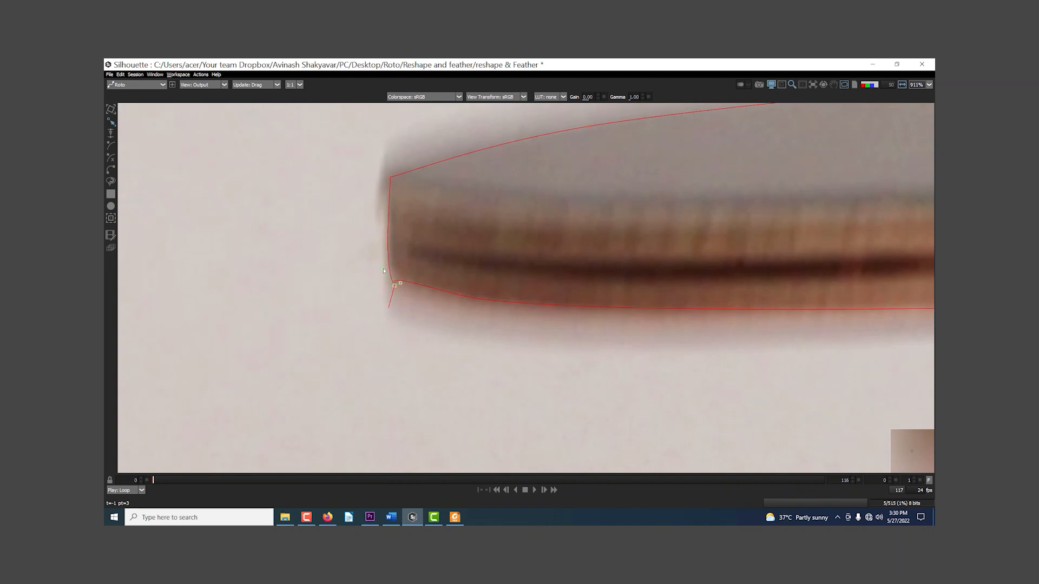
# Step: Smooth the shape's lower edge near the blade tip by adjusting the tangents of the lower corner point and its neighbour
pyautogui.click(459, 295)
pyautogui.moveTo(390, 282); pyautogui.dragTo(430, 297)
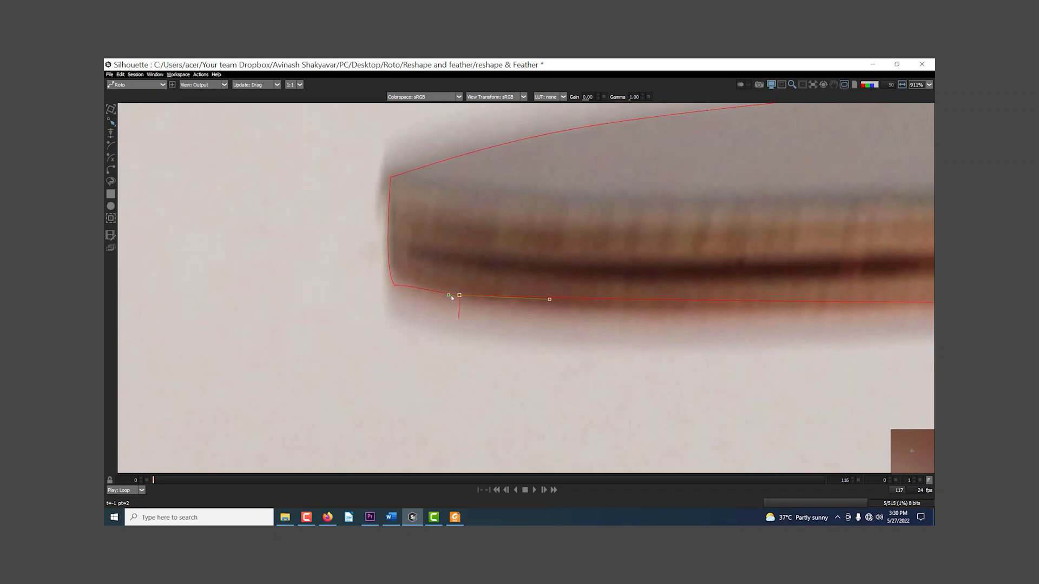
pyautogui.click(395, 286)
pyautogui.moveTo(401, 284); pyautogui.dragTo(400, 291)
# Step: Shorten the upper-edge tangent of the upper corner point at the blade tip
pyautogui.click(390, 179)
pyautogui.moveTo(409, 172); pyautogui.dragTo(391, 172)
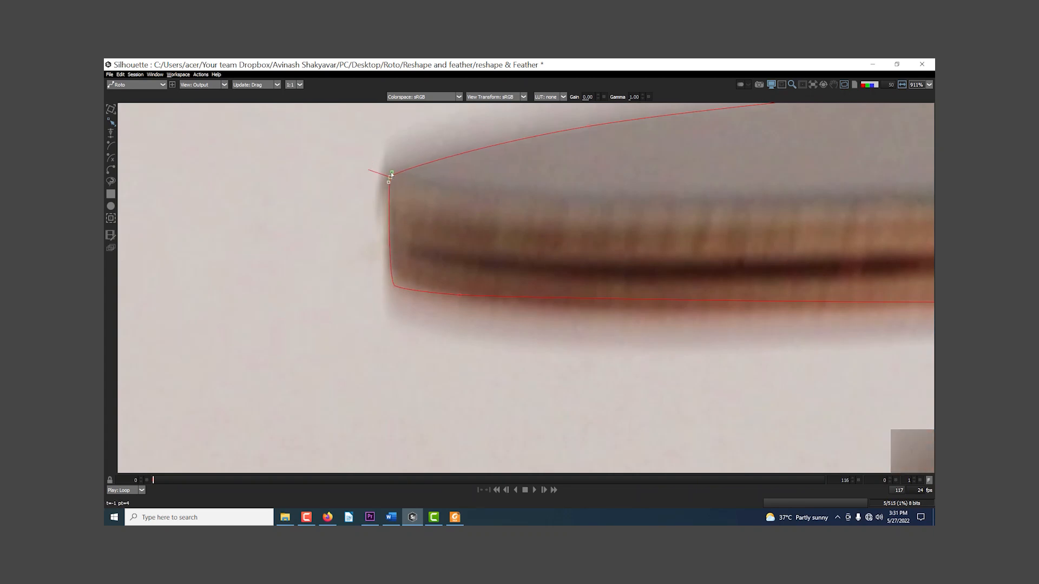
pyautogui.scroll(-5, 397, 246)
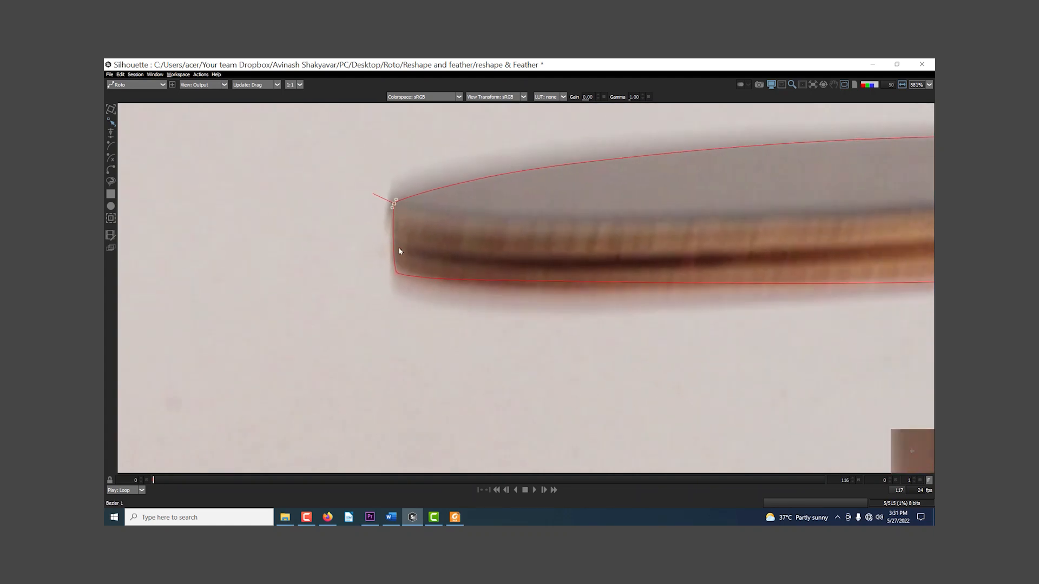
# Step: Switch to the Magnetic Reshape tool and try nudging the upper corner point at the blade tip
pyautogui.click(111, 124)
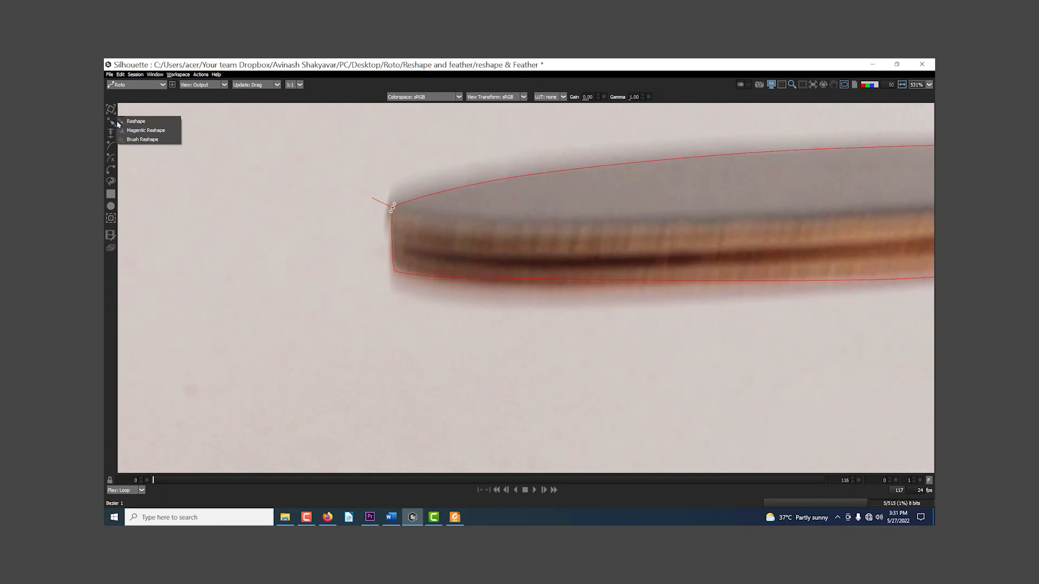
pyautogui.click(146, 130)
pyautogui.scroll(-4, 354, 304)
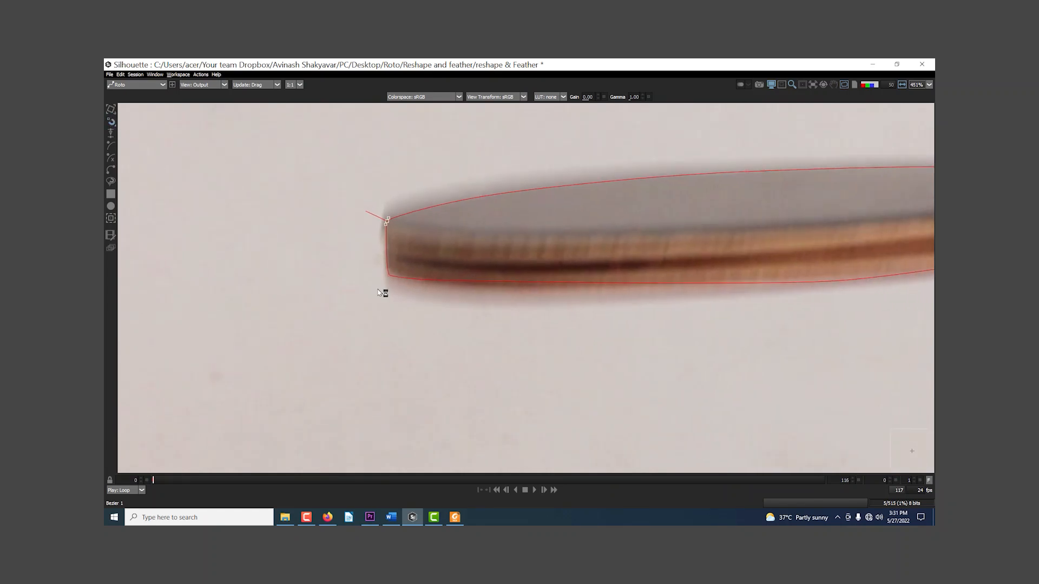
pyautogui.scroll(1, 377, 293)
pyautogui.moveTo(377, 293); pyautogui.dragTo(374, 327)
pyautogui.click(381, 318)
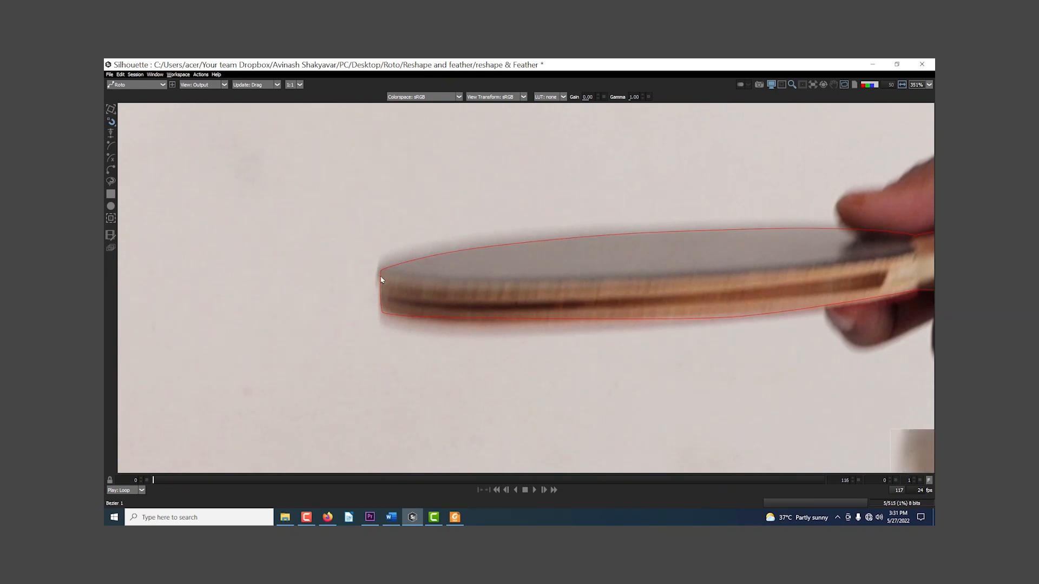
pyautogui.moveTo(381, 271)
pyautogui.mouseDown()
pyautogui.moveTo(383, 260)
pyautogui.moveTo(386, 268)
pyautogui.moveTo(367, 257)
pyautogui.moveTo(382, 269)
pyautogui.mouseUp()
# Step: Select the points around the blade, try a slight magnetic shift of the upper tip corner, and clear the selection
pyautogui.moveTo(321, 190); pyautogui.dragTo(762, 416)
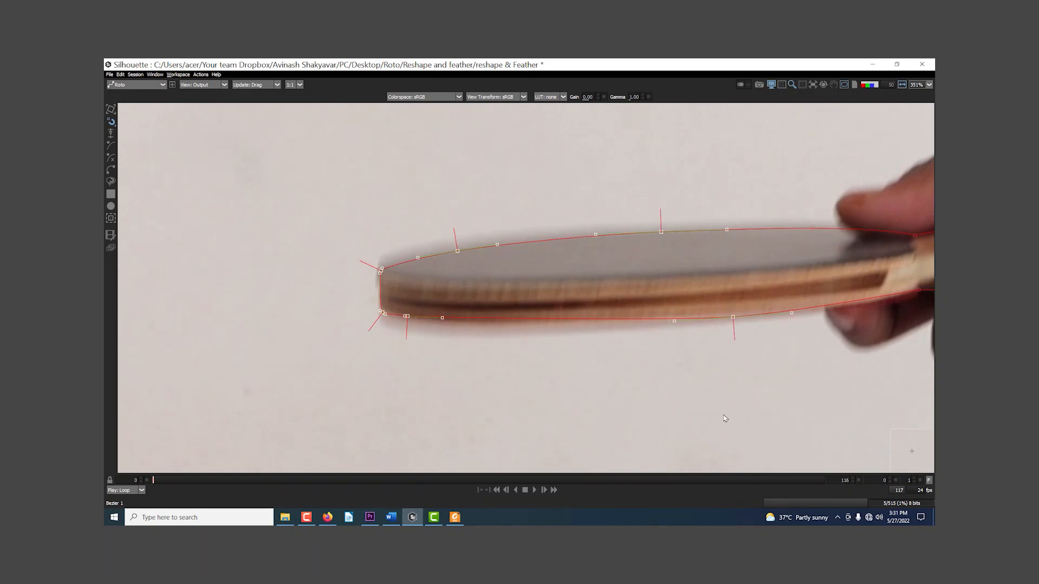
pyautogui.moveTo(382, 273)
pyautogui.mouseDown()
pyautogui.moveTo(230, 273)
pyautogui.moveTo(378, 273)
pyautogui.mouseUp()
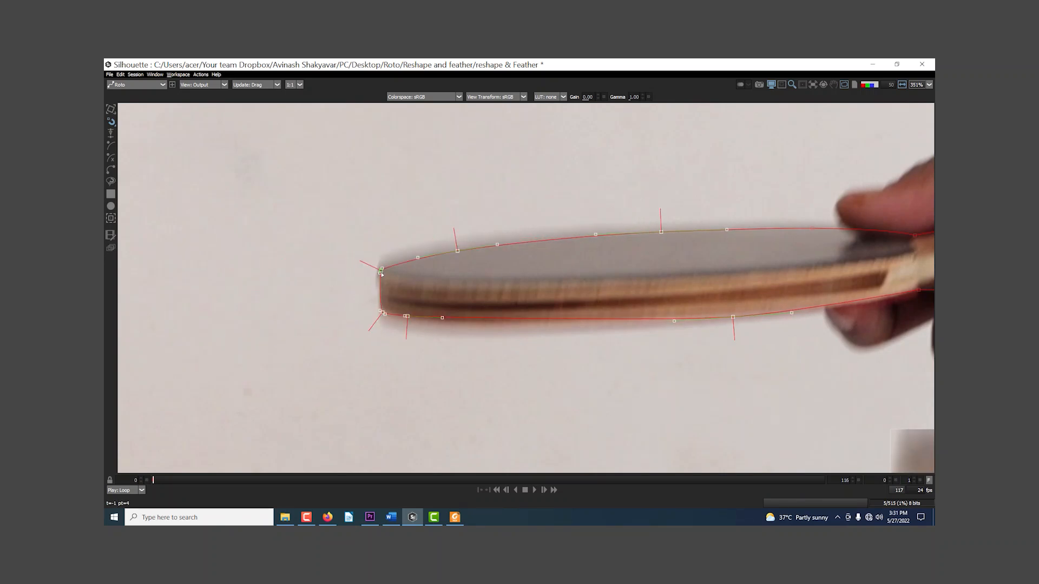
pyautogui.click(384, 282)
# Step: Reselect the blade's points, try stretching the shape beyond the blade tip with Magnetic Reshape, and undo each pull
pyautogui.moveTo(329, 203); pyautogui.dragTo(761, 405)
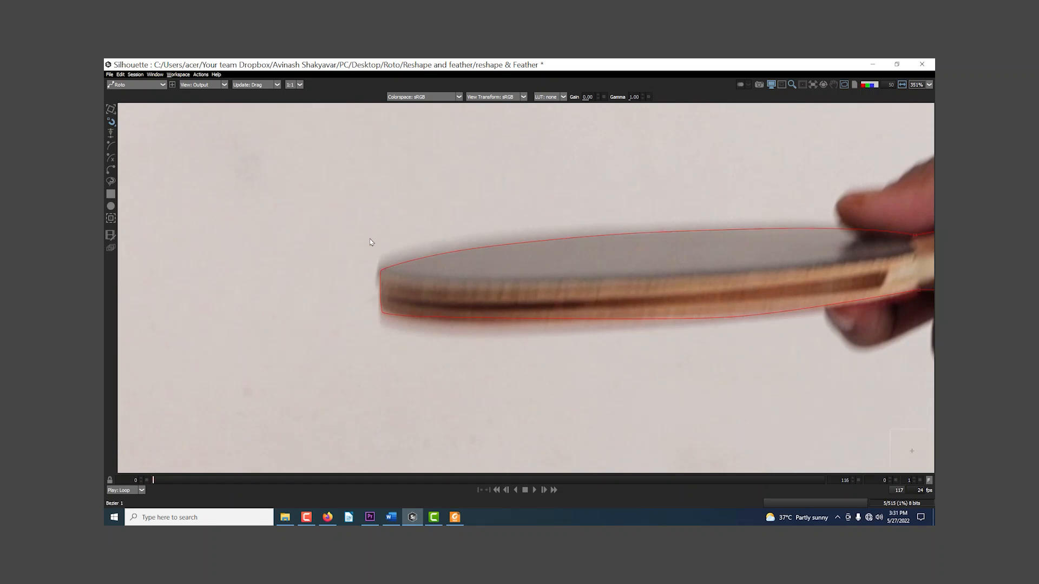
pyautogui.moveTo(320, 202); pyautogui.dragTo(770, 417)
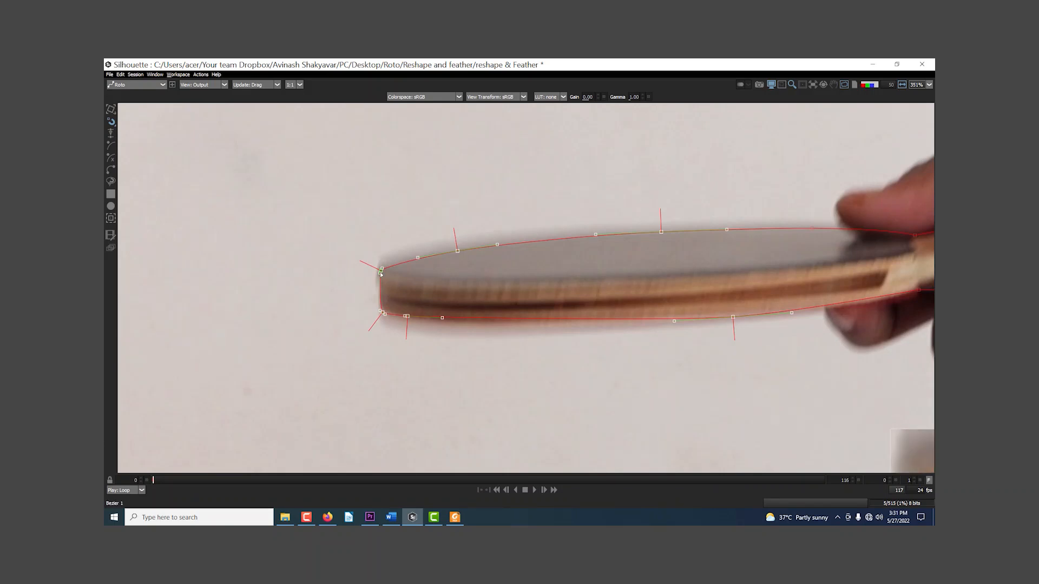
pyautogui.moveTo(381, 274); pyautogui.dragTo(326, 269)
pyautogui.hotkey('ctrl', 'z')
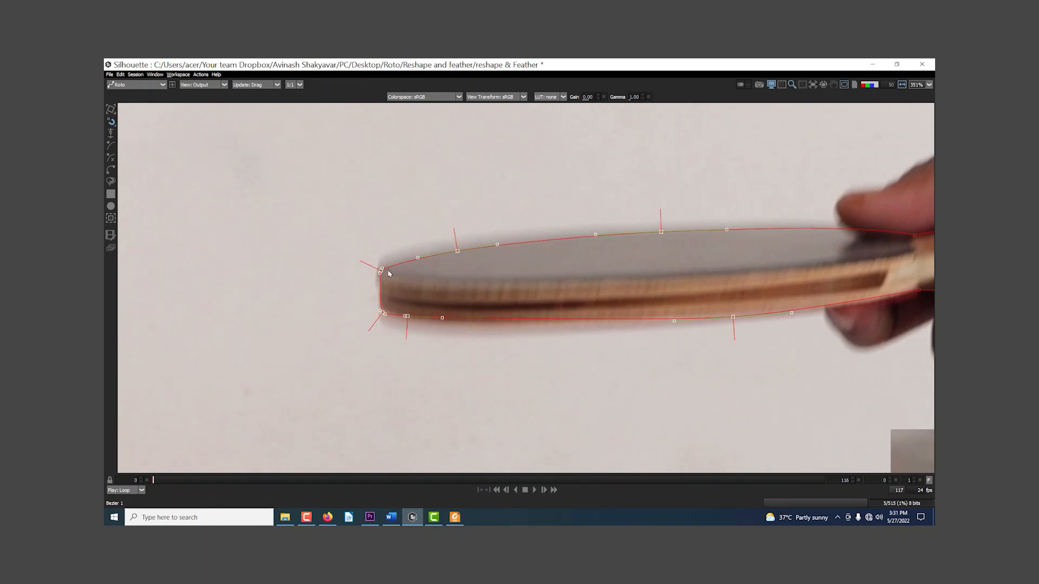
pyautogui.moveTo(381, 271); pyautogui.dragTo(166, 269)
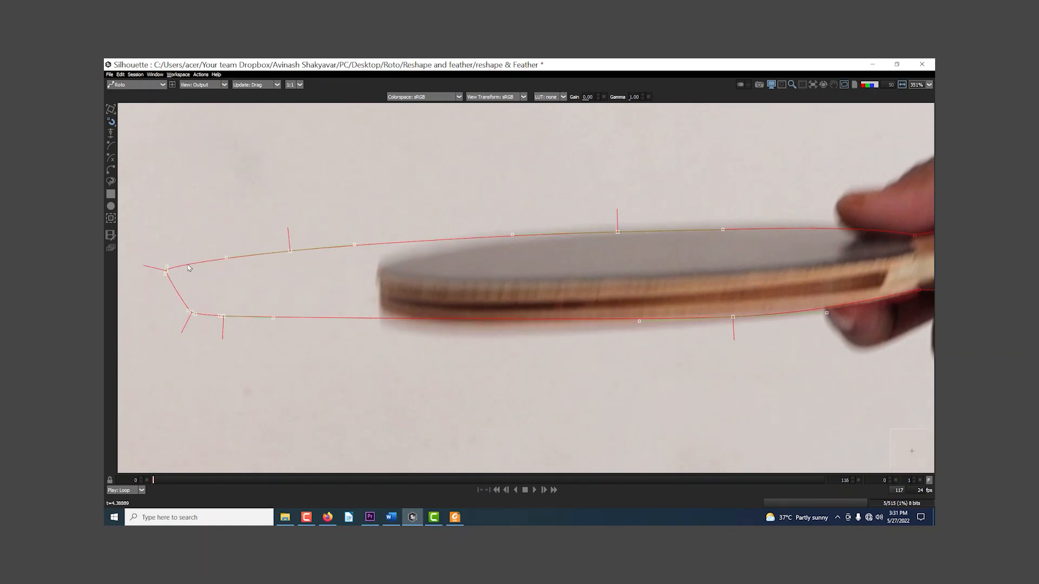
pyautogui.hotkey('ctrl', 'z')
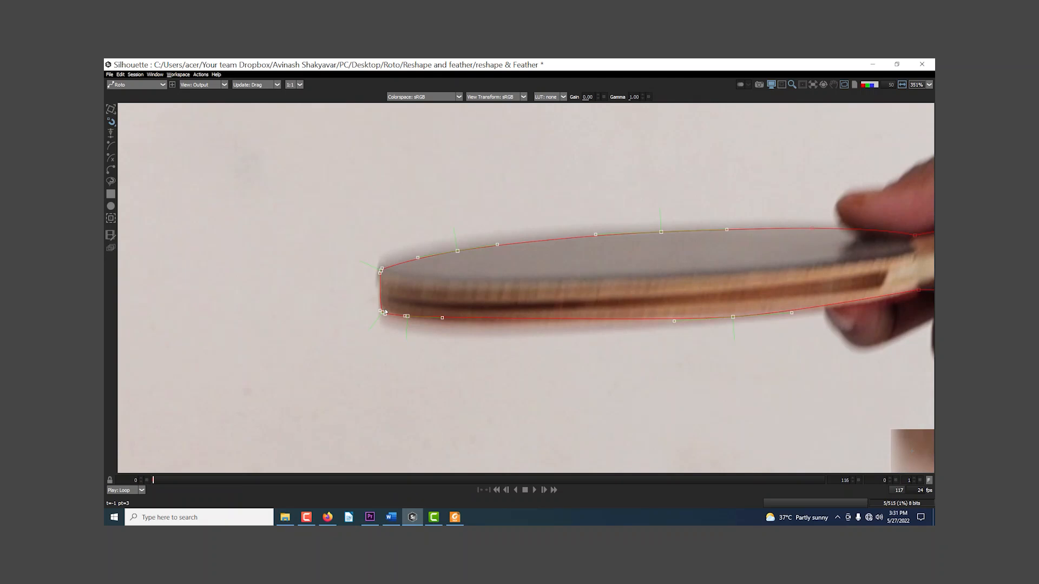
# Step: Try stretching a larger selection of blade points with Magnetic Reshape, undo the change, and deselect all points
pyautogui.scroll(-4, 503, 382)
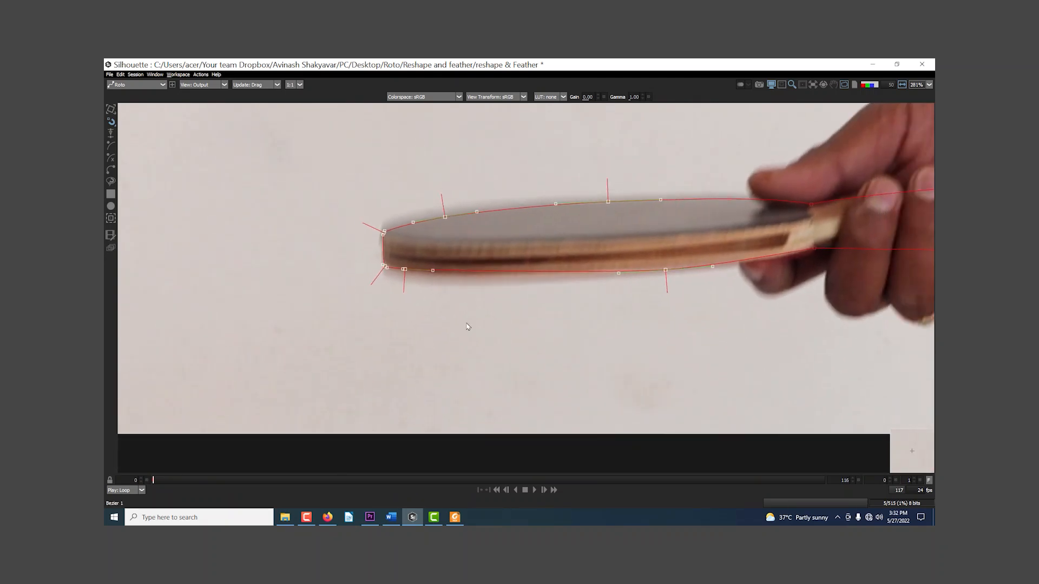
pyautogui.scroll(-5, 544, 329)
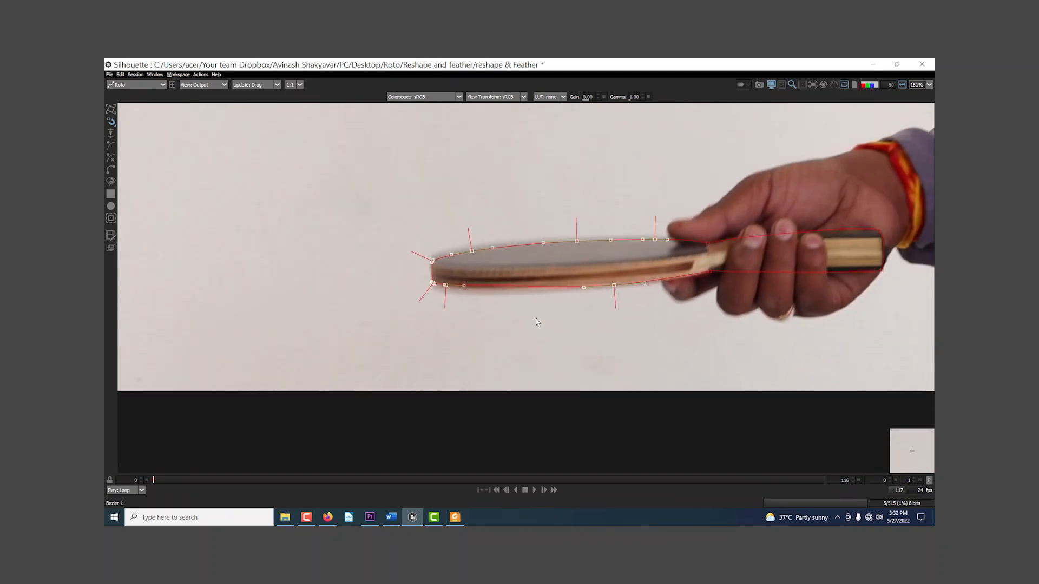
pyautogui.moveTo(595, 333); pyautogui.dragTo(375, 335)
pyautogui.hotkey('ctrl', 'z')
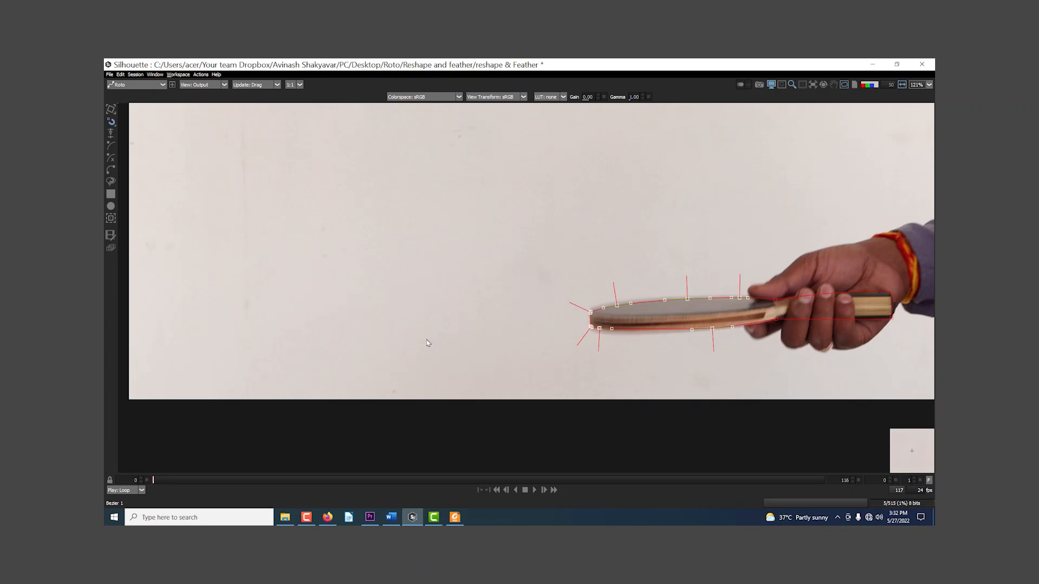
pyautogui.scroll(4, 571, 359)
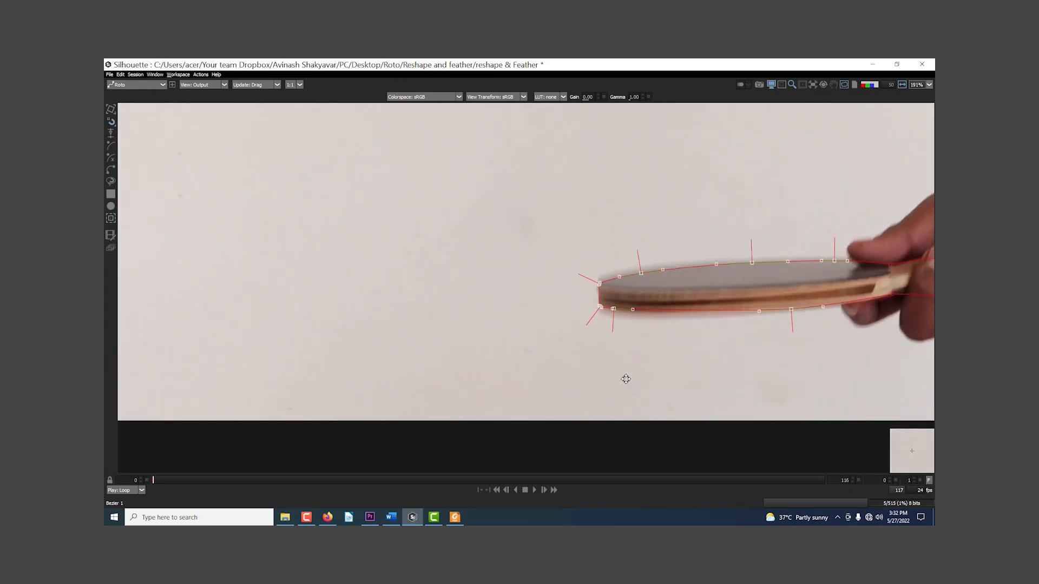
pyautogui.moveTo(626, 379); pyautogui.dragTo(535, 378)
pyautogui.click(546, 384)
pyautogui.moveTo(412, 171); pyautogui.dragTo(528, 292)
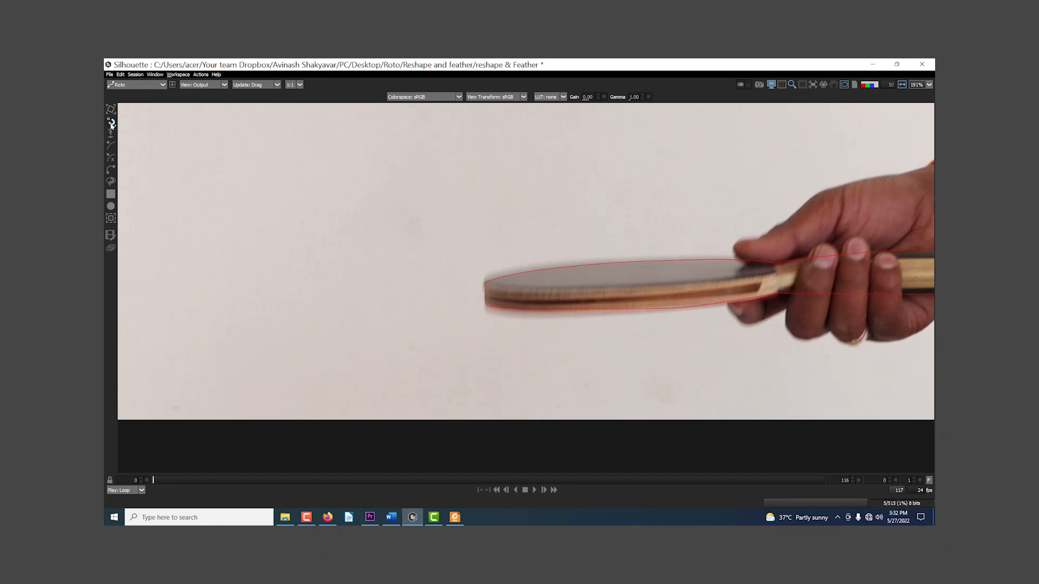
# Step: Switch to the Brush Reshape tool, try pushing the shape outward at the blade tip, and undo the stroke
pyautogui.click(111, 125)
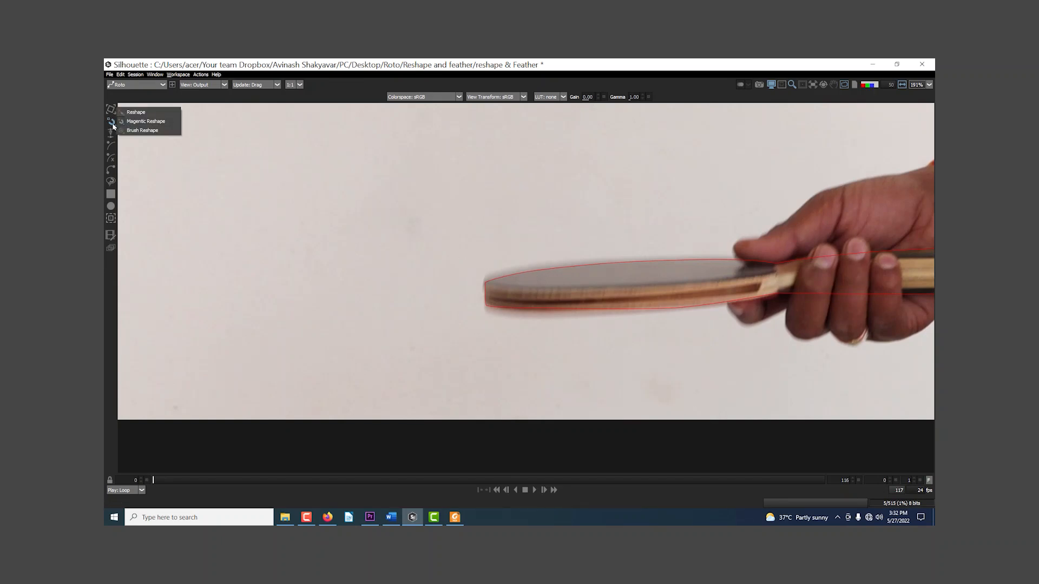
pyautogui.click(139, 130)
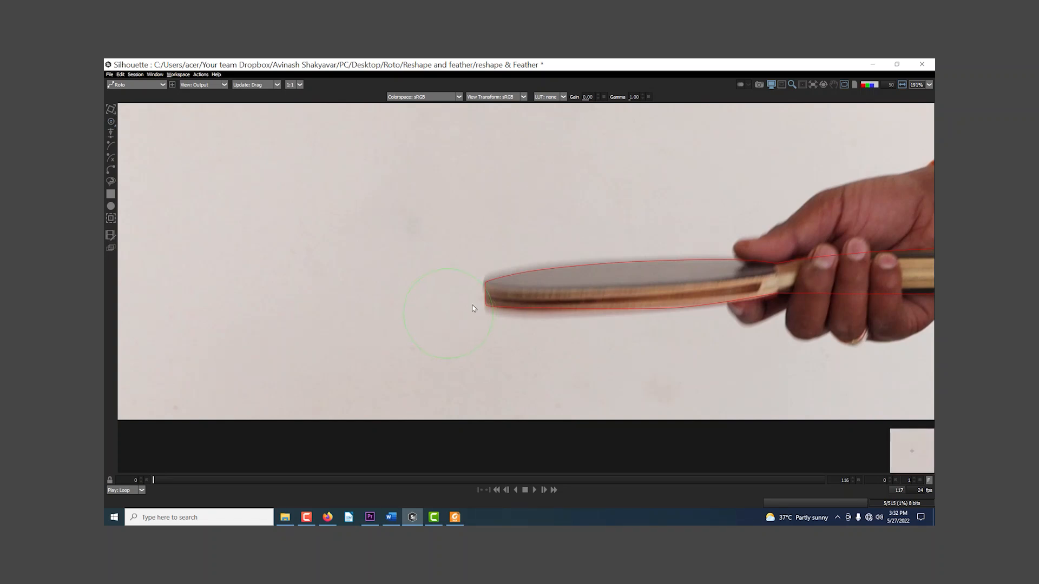
pyautogui.scroll(-4, 685, 294)
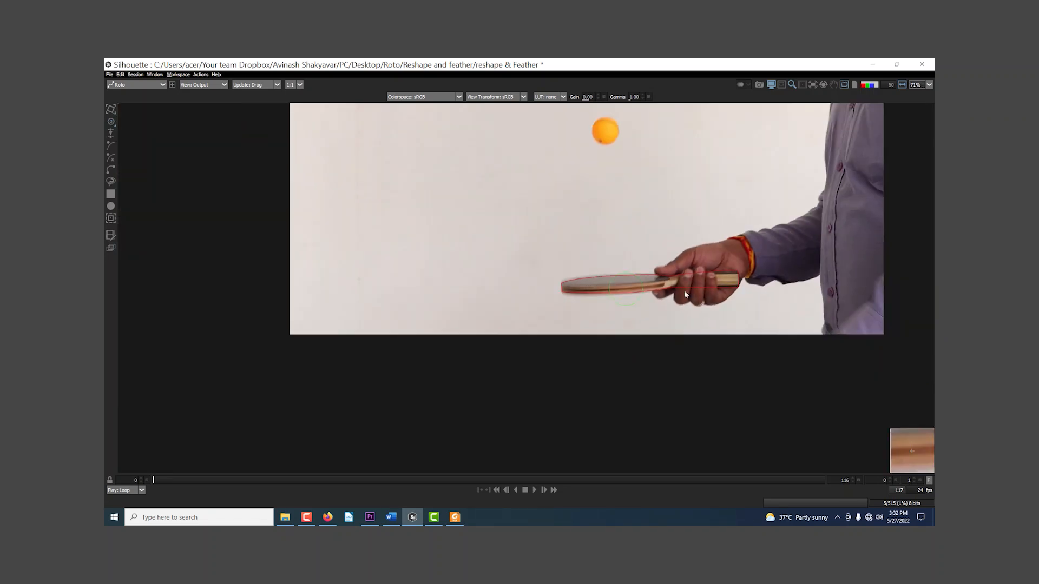
pyautogui.scroll(2, 581, 313)
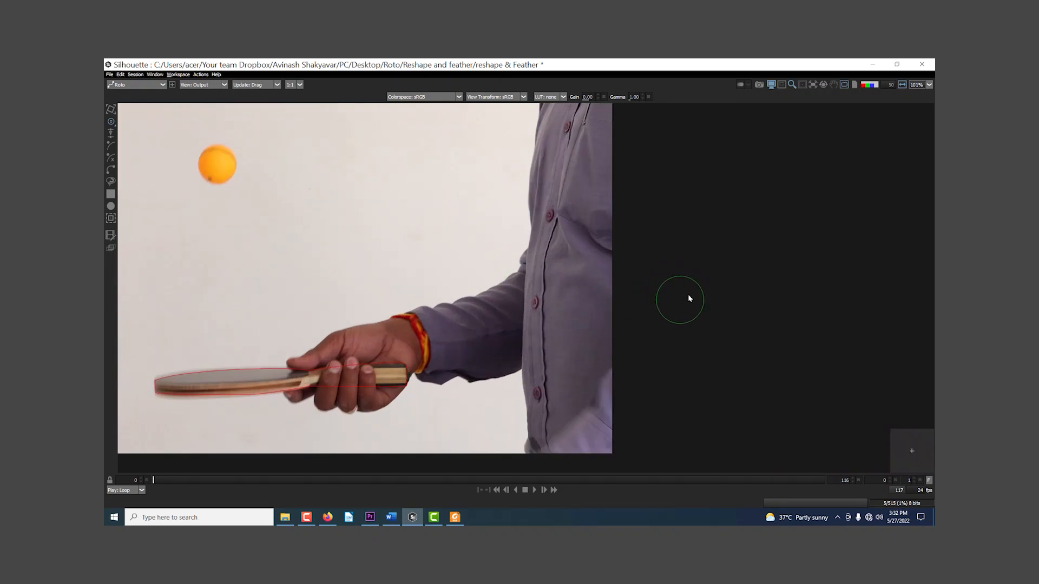
pyautogui.moveTo(687, 303)
pyautogui.mouseDown()
pyautogui.moveTo(726, 294)
pyautogui.moveTo(702, 305)
pyautogui.moveTo(741, 302)
pyautogui.moveTo(684, 310)
pyautogui.moveTo(844, 325)
pyautogui.moveTo(694, 322)
pyautogui.mouseUp()
pyautogui.moveTo(128, 391); pyautogui.dragTo(494, 331)
pyautogui.scroll(4, 493, 331)
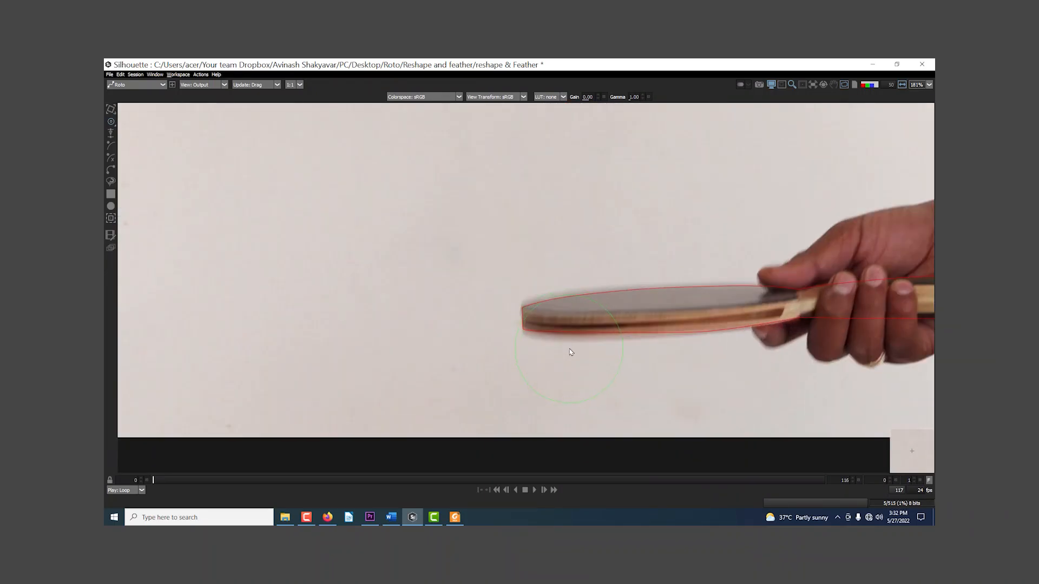
pyautogui.click(513, 305)
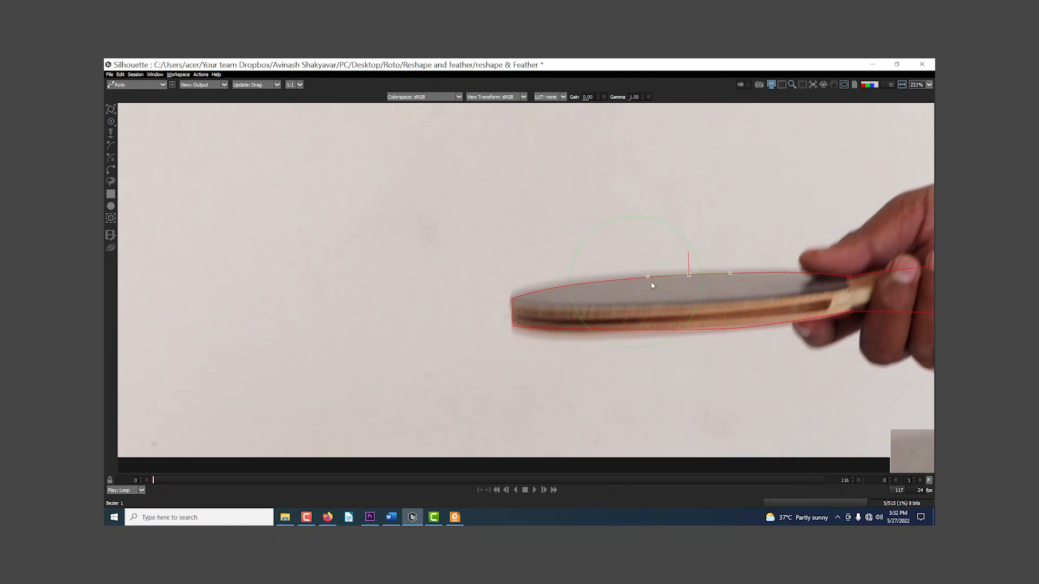
pyautogui.moveTo(523, 318)
pyautogui.mouseDown()
pyautogui.moveTo(487, 302)
pyautogui.moveTo(490, 273)
pyautogui.moveTo(531, 257)
pyautogui.moveTo(559, 290)
pyautogui.moveTo(536, 321)
pyautogui.moveTo(490, 284)
pyautogui.moveTo(500, 289)
pyautogui.moveTo(345, 222)
pyautogui.moveTo(370, 249)
pyautogui.mouseUp()
pyautogui.hotkey('ctrl', 'z')
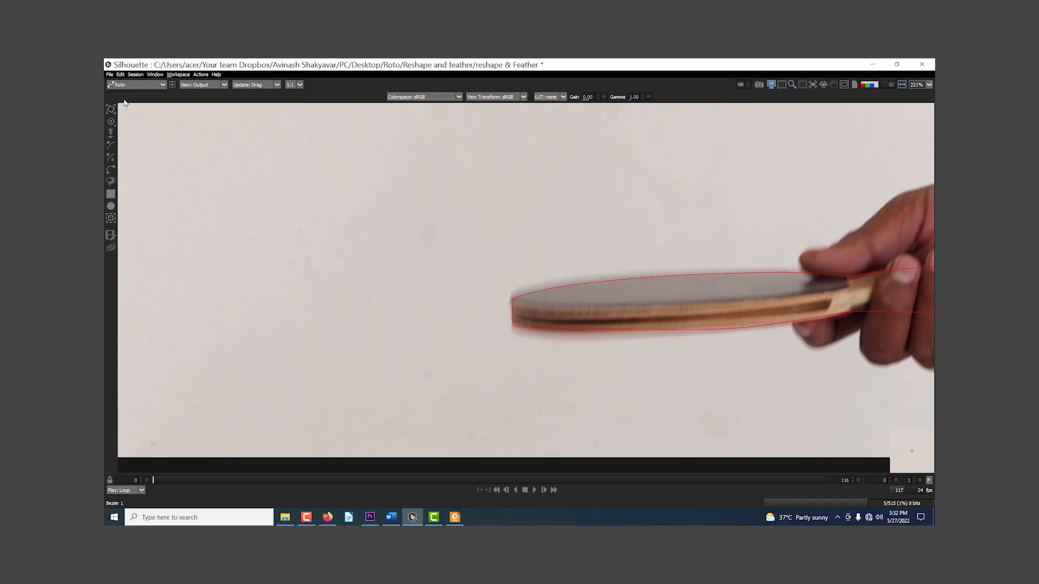
# Step: Switch back to the plain Reshape tool, try pulling the lower-edge point near the blade tip outward, and undo it
pyautogui.click(111, 122)
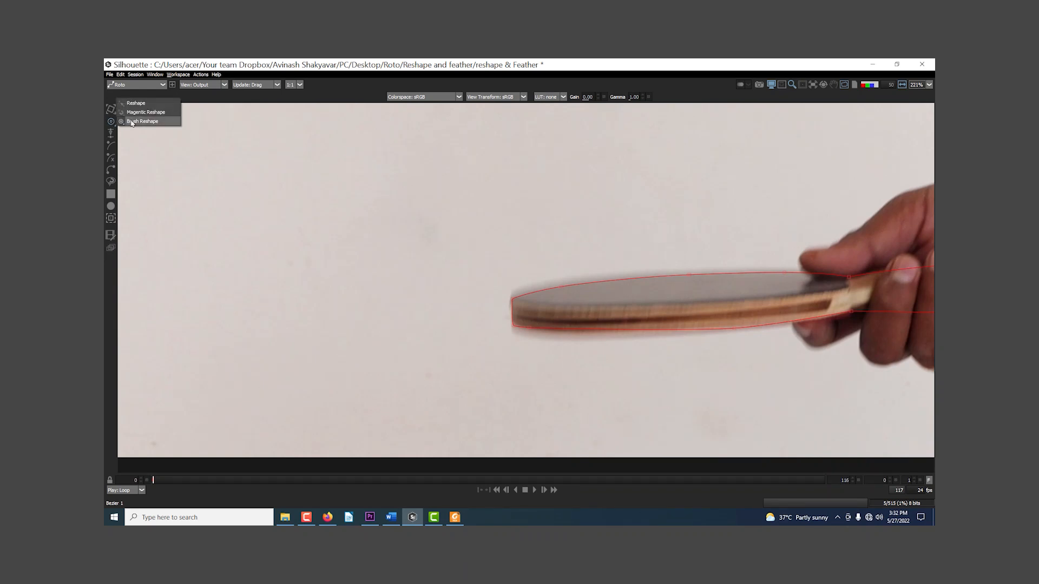
pyautogui.click(135, 103)
pyautogui.moveTo(533, 328); pyautogui.dragTo(317, 286)
pyautogui.hotkey('ctrl', 'z')
# Step: Return to the Brush Reshape tool and try pushing the shape's points around the blade tip downward
pyautogui.click(111, 122)
pyautogui.click(142, 139)
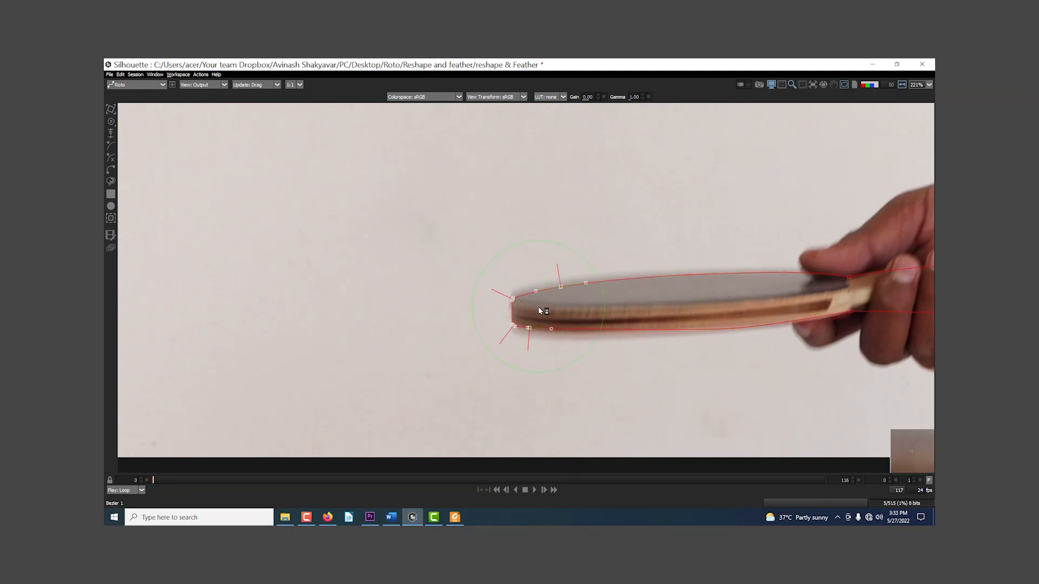
pyautogui.moveTo(540, 310)
pyautogui.mouseDown()
pyautogui.moveTo(384, 292)
pyautogui.moveTo(359, 215)
pyautogui.moveTo(541, 214)
pyautogui.moveTo(595, 362)
pyautogui.moveTo(400, 395)
pyautogui.moveTo(275, 315)
pyautogui.moveTo(359, 206)
pyautogui.moveTo(541, 238)
pyautogui.moveTo(505, 296)
pyautogui.moveTo(510, 337)
pyautogui.moveTo(557, 349)
pyautogui.moveTo(557, 366)
pyautogui.mouseUp()
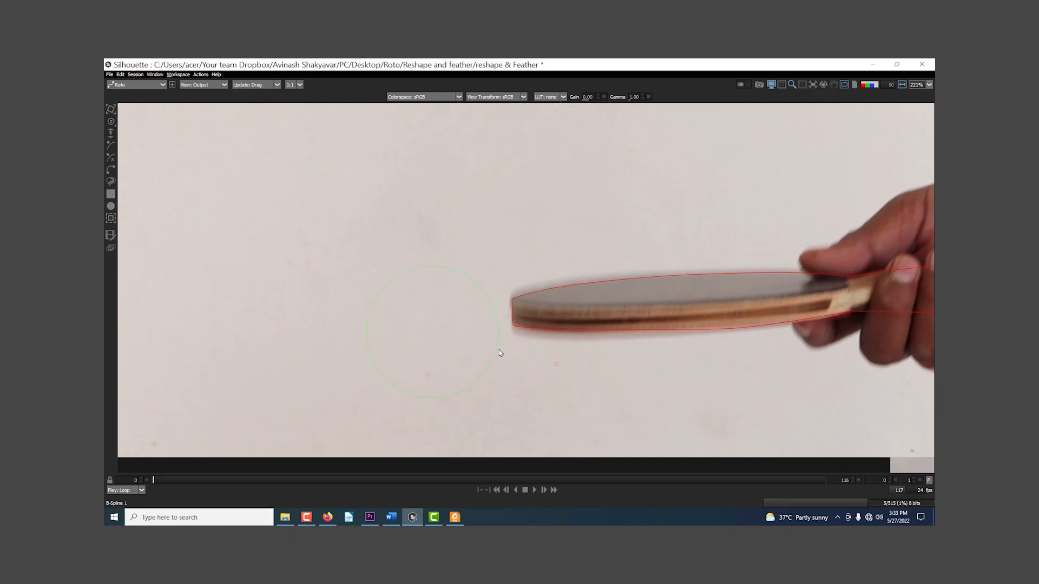
pyautogui.moveTo(511, 318); pyautogui.dragTo(559, 372)
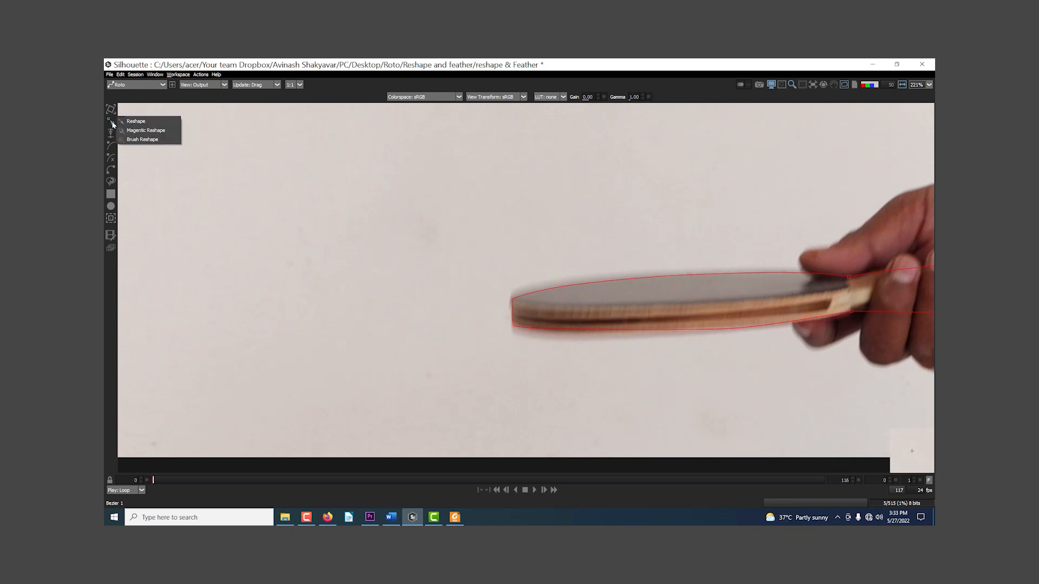
# Step: Examine the shape's hard edge around the blade tip with the matte overlay and in the alpha view, and return to the colour image
pyautogui.scroll(-2, 660, 331)
pyautogui.scroll(7, 660, 331)
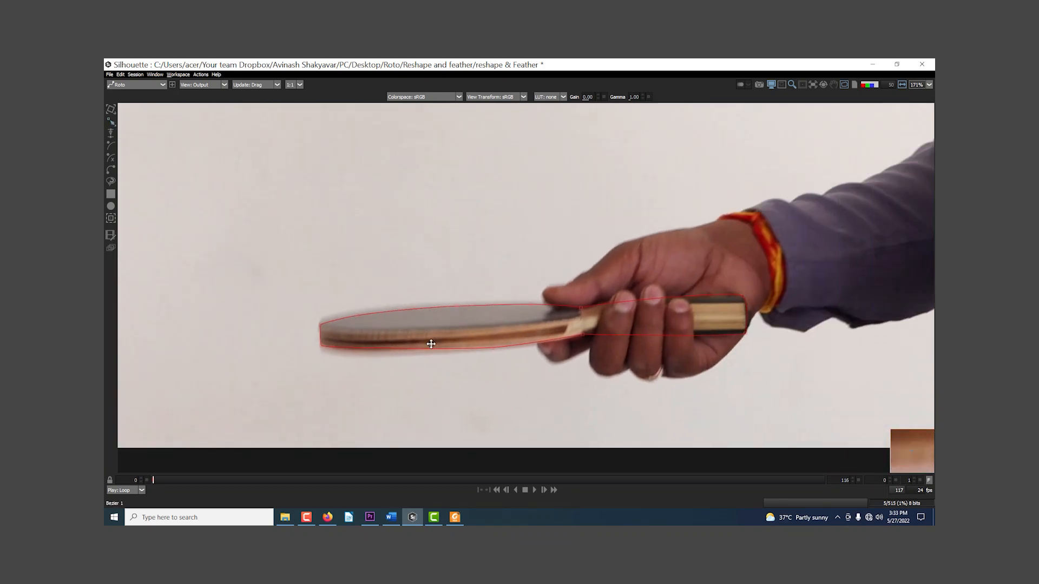
pyautogui.moveTo(397, 301); pyautogui.dragTo(887, 279)
pyautogui.scroll(3, 475, 315)
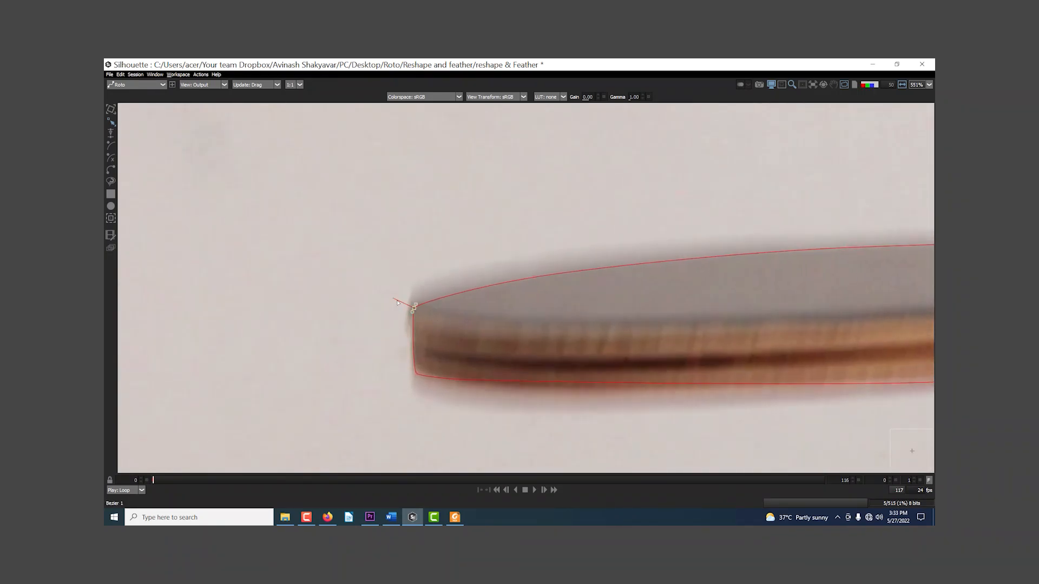
pyautogui.press('a')
pyautogui.press('a')
pyautogui.press('a')
pyautogui.press('a')
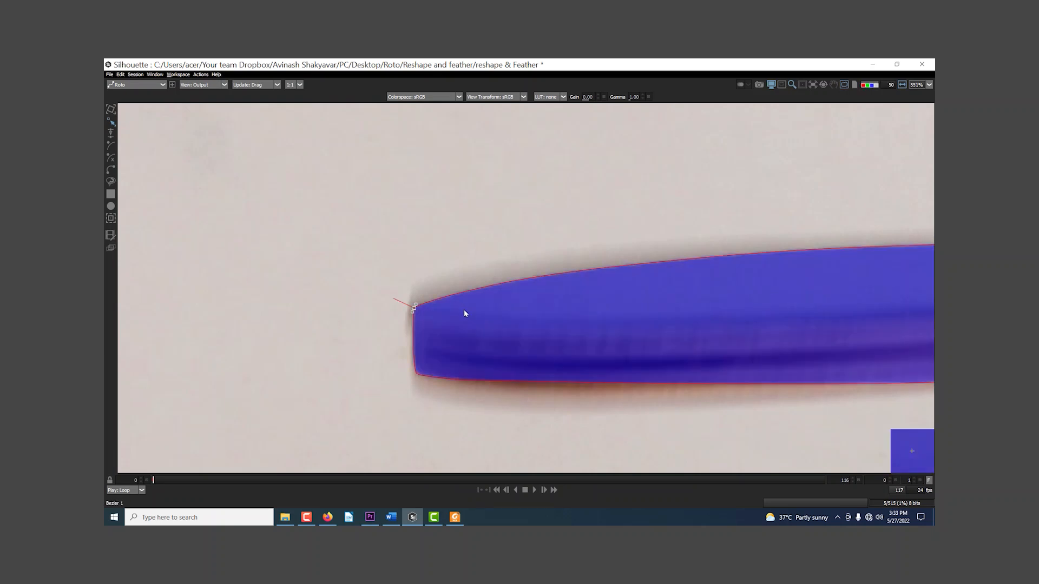
pyautogui.press('a')
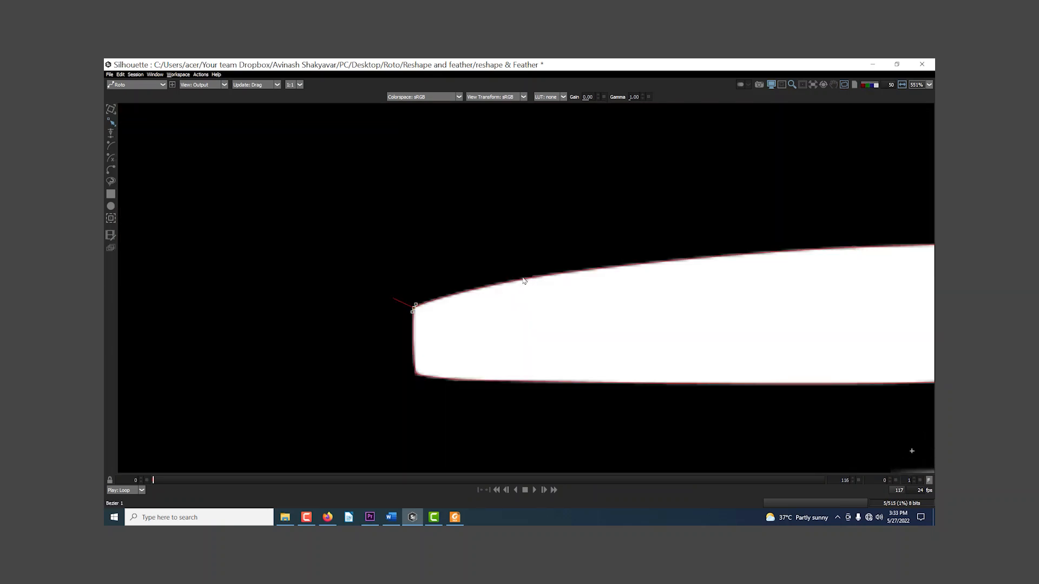
pyautogui.press('a')
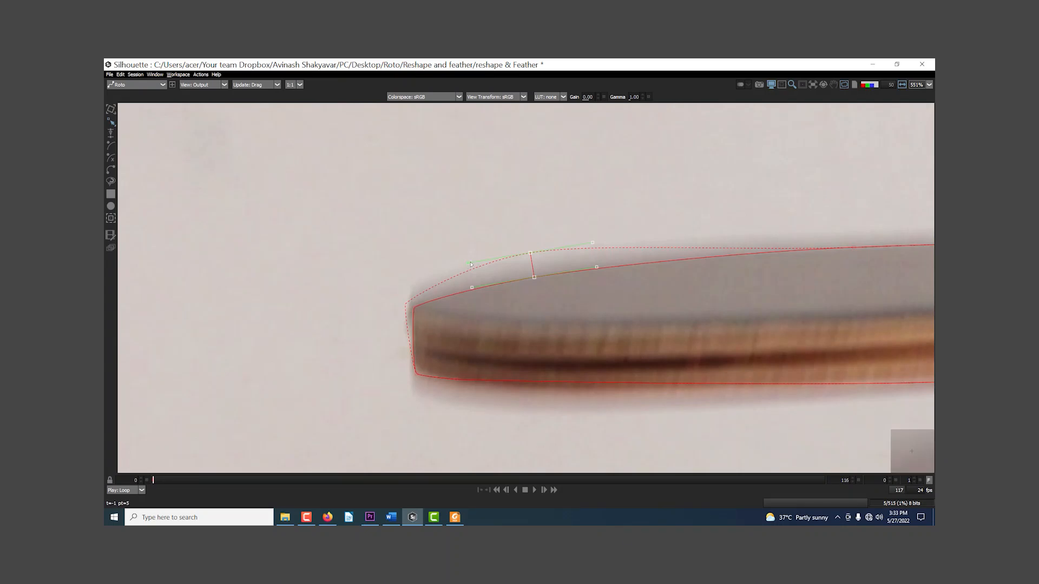
# Step: Pull the feather edge outward at the upper tip corner and along the blade's upper edge to cover the motion blur
pyautogui.click(414, 307)
pyautogui.moveTo(616, 328); pyautogui.dragTo(366, 392)
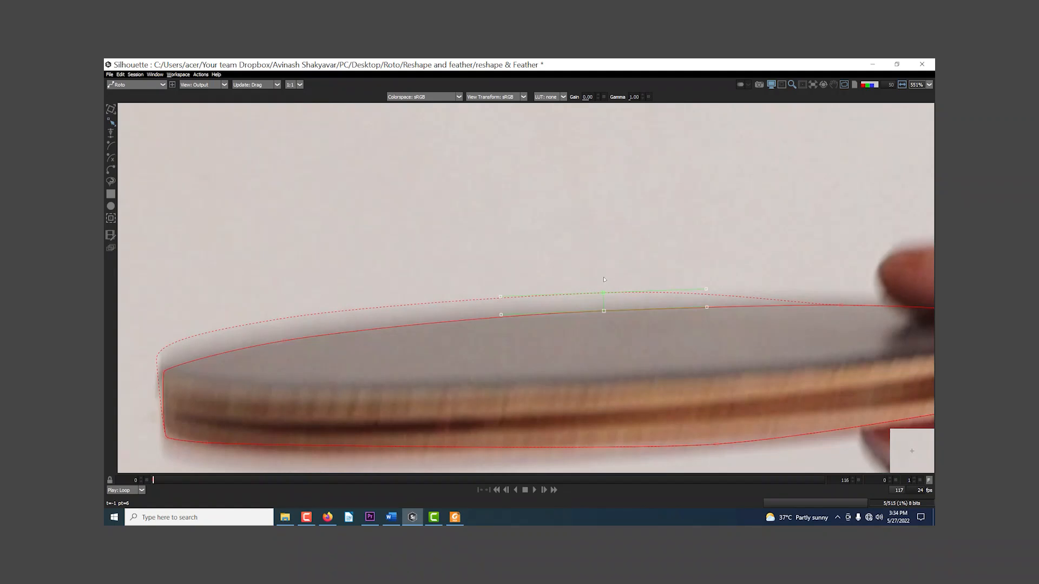
pyautogui.moveTo(680, 352); pyautogui.dragTo(518, 367)
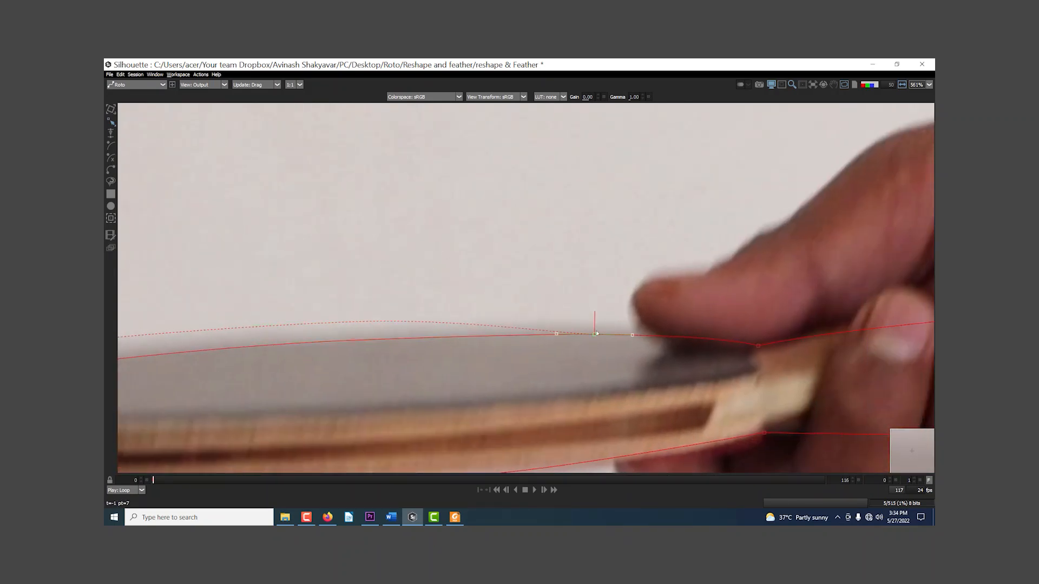
# Step: Pull the feather edge outward along the blade's lower edge, from the tip corner to the mid-blade point, to cover the blur
pyautogui.scroll(-4, 442, 388)
pyautogui.moveTo(510, 352); pyautogui.dragTo(807, 179)
pyautogui.moveTo(355, 336); pyautogui.dragTo(566, 360)
pyautogui.scroll(2, 491, 356)
pyautogui.click(566, 333)
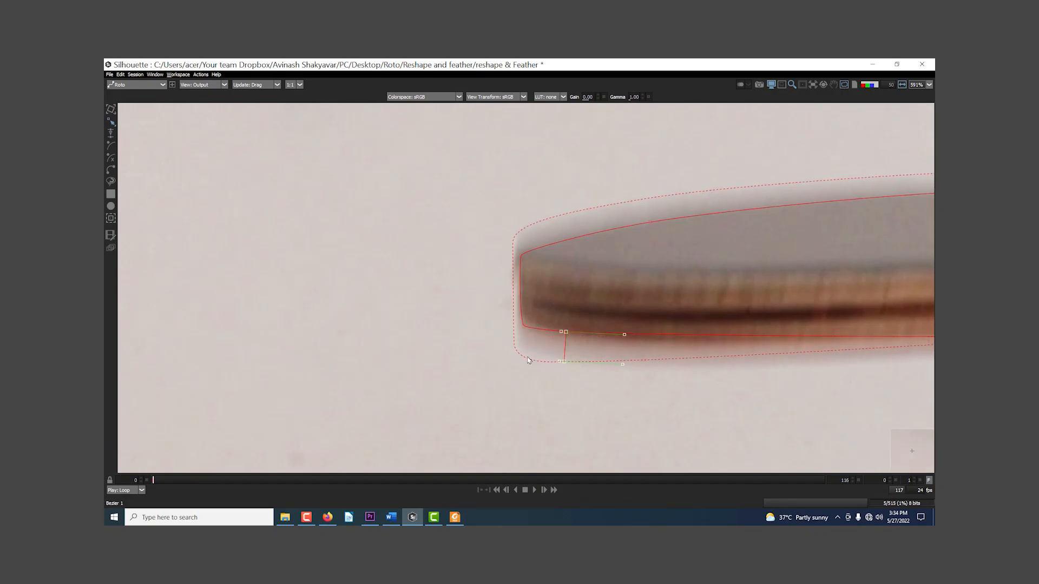
pyautogui.click(522, 326)
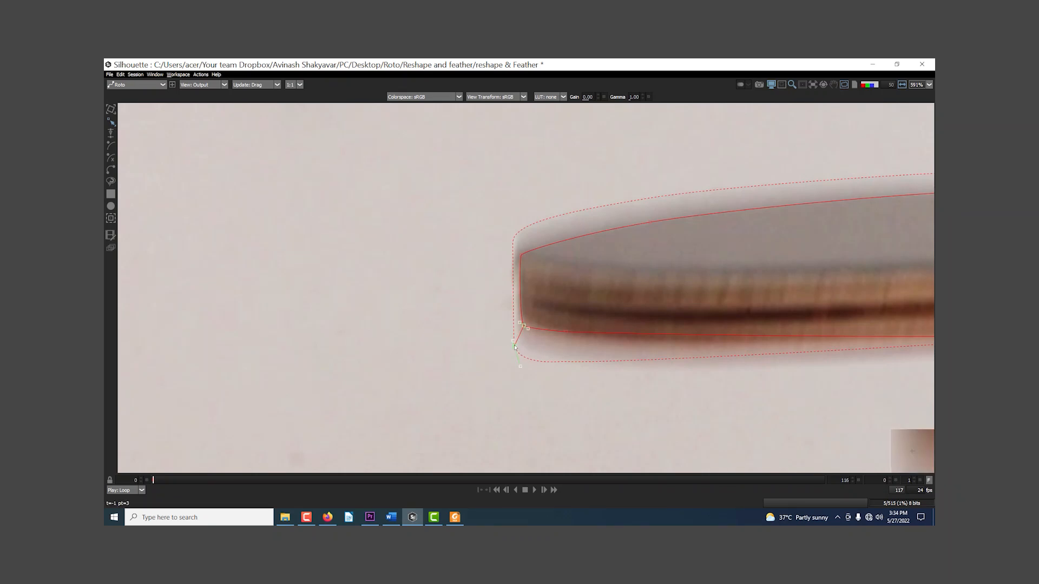
pyautogui.moveTo(574, 379); pyautogui.dragTo(321, 376)
pyautogui.moveTo(528, 378); pyautogui.dragTo(426, 376)
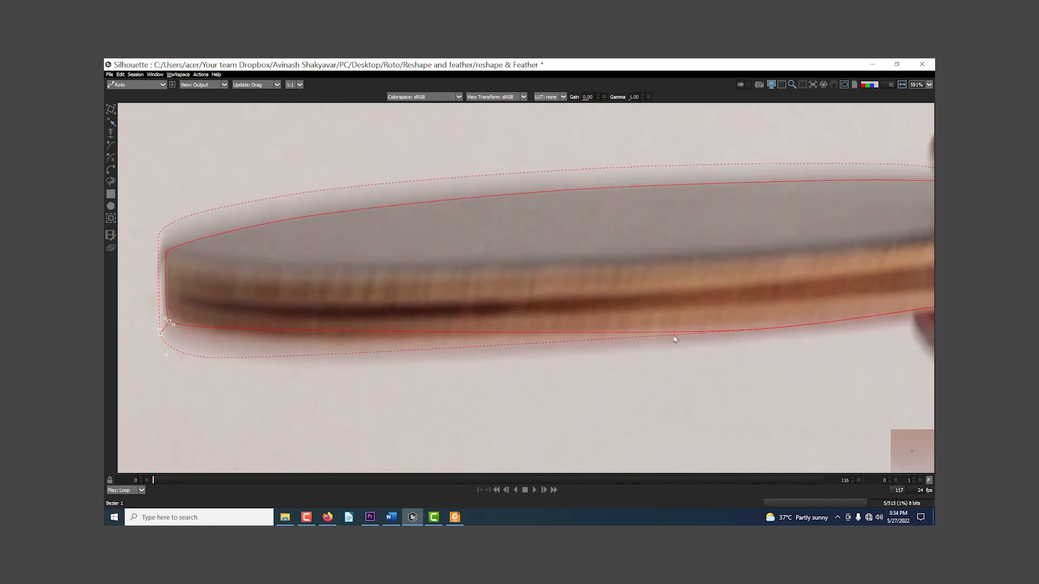
pyautogui.click(759, 330)
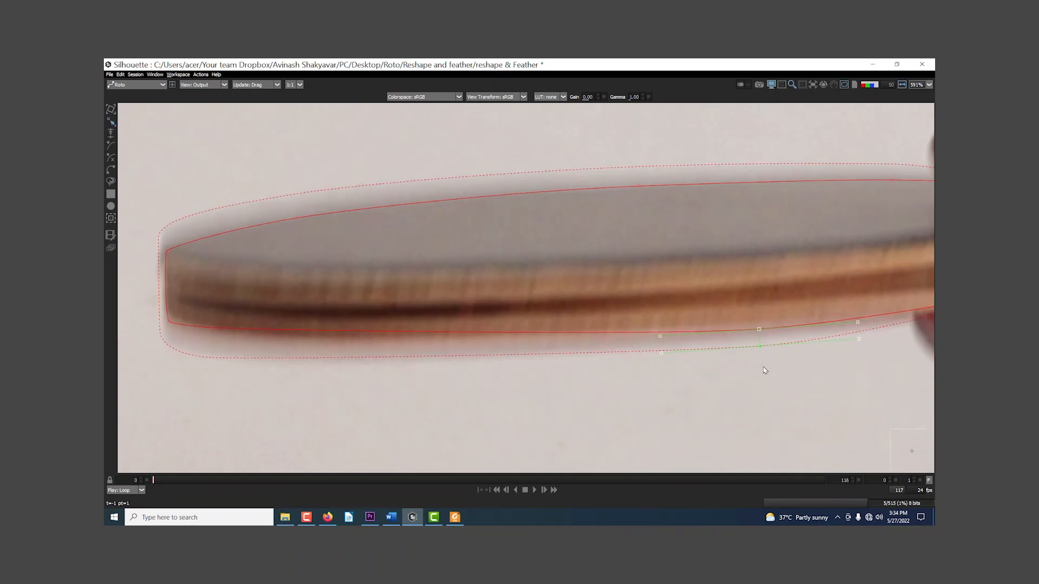
# Step: Pull the feather outward at the upper-edge point just before the thumb
pyautogui.moveTo(776, 353); pyautogui.dragTo(568, 380)
pyautogui.moveTo(704, 369); pyautogui.dragTo(632, 378)
pyautogui.moveTo(818, 334)
pyautogui.mouseDown()
pyautogui.moveTo(611, 383)
pyautogui.moveTo(624, 406)
pyautogui.moveTo(464, 371)
pyautogui.moveTo(907, 373)
pyautogui.moveTo(608, 345)
pyautogui.mouseUp()
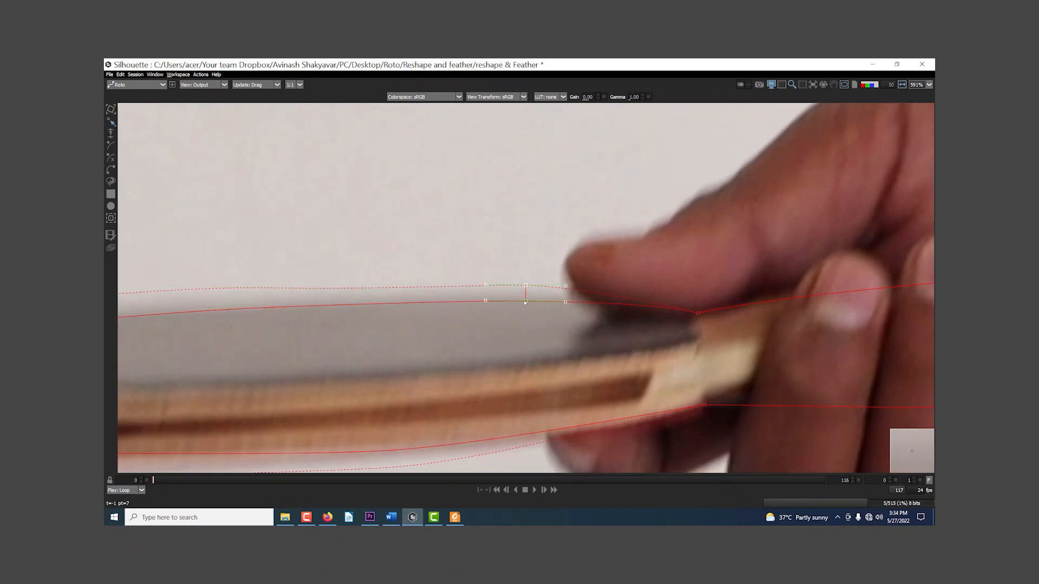
# Step: Examine the feathered blade edges in the alpha view with the shape outline overlay hidden
pyautogui.scroll(-6, 501, 366)
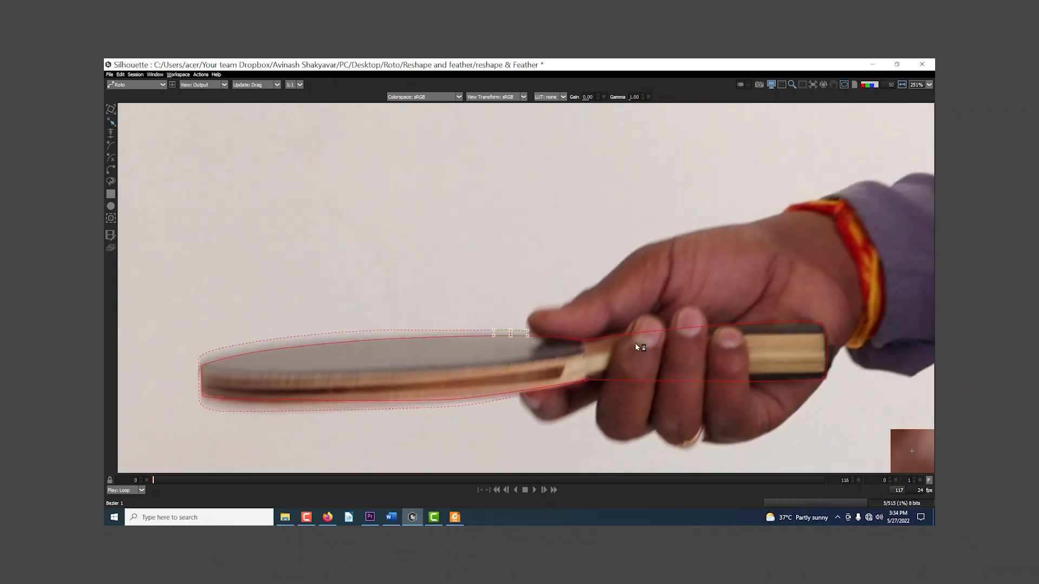
pyautogui.moveTo(636, 345); pyautogui.dragTo(728, 325)
pyautogui.moveTo(518, 338); pyautogui.dragTo(654, 281)
pyautogui.moveTo(634, 321); pyautogui.dragTo(528, 343)
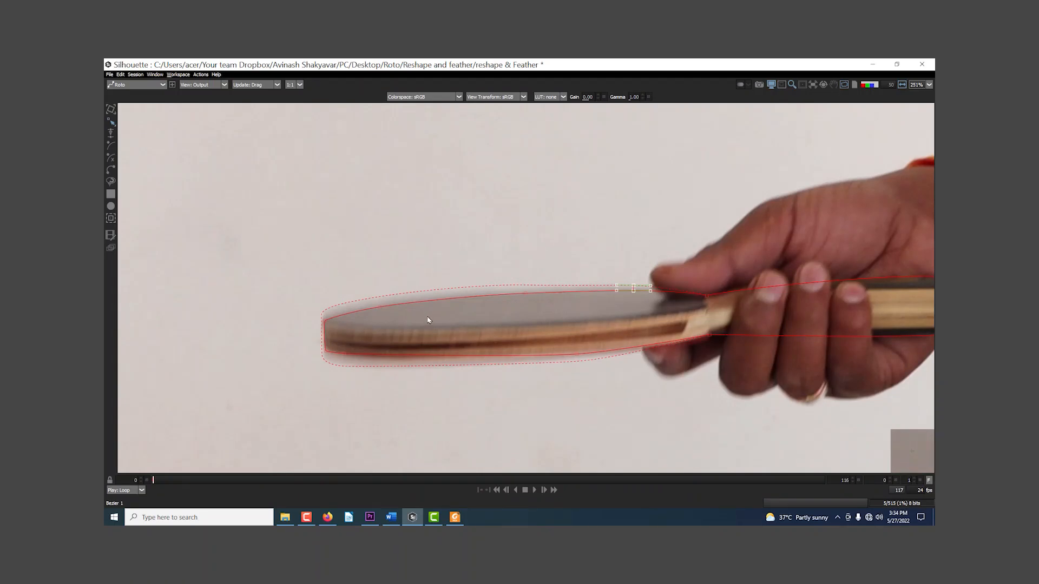
pyautogui.scroll(4, 427, 320)
pyautogui.press('a')
pyautogui.press('a')
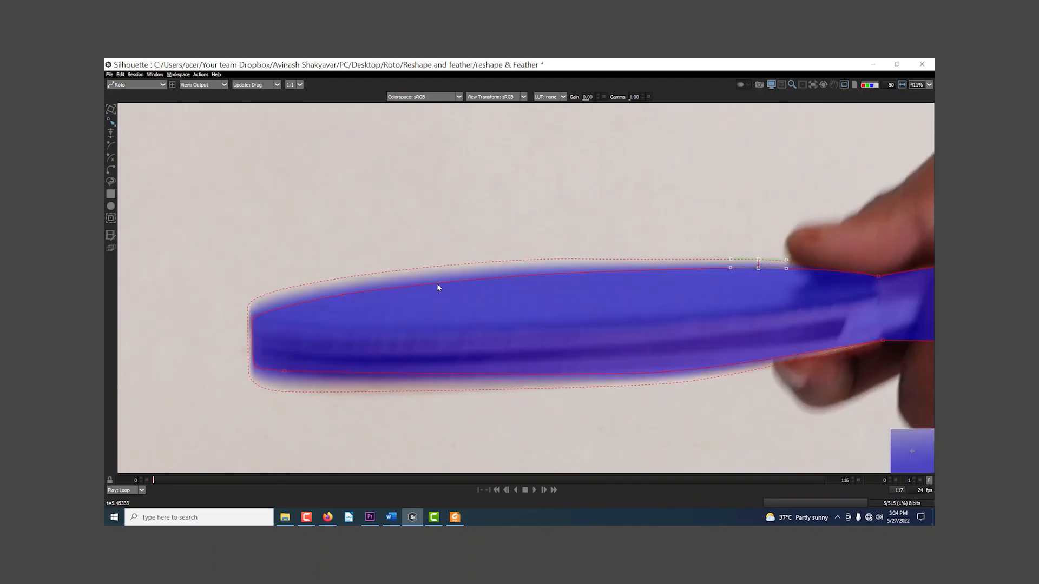
pyautogui.click(844, 84)
pyautogui.scroll(-2, 729, 235)
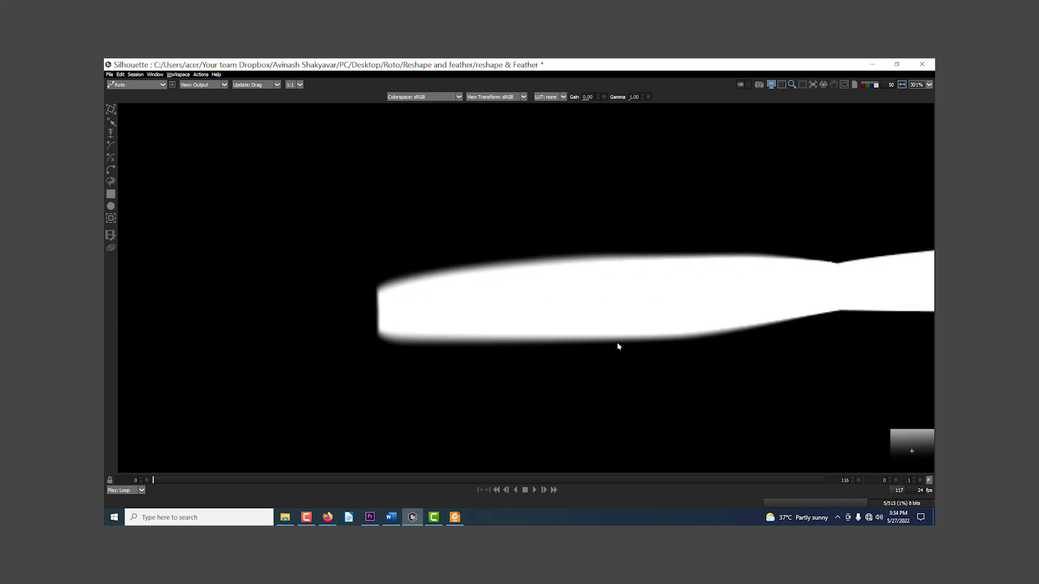
# Step: Switch the view to Color Comp and examine the feathered edges of the paddle cutout at several zoom levels
pyautogui.press('a')
pyautogui.press('c')
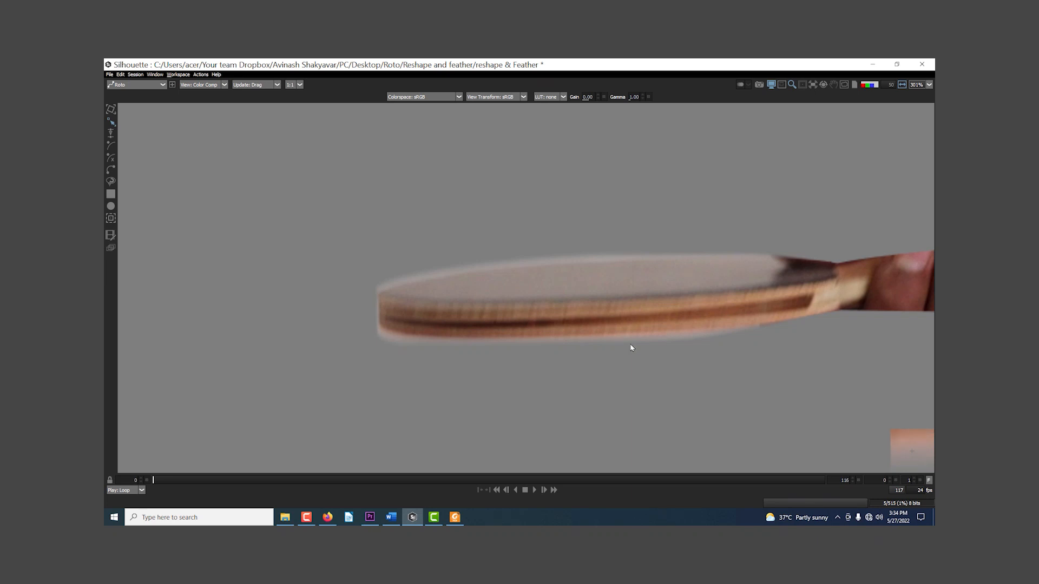
pyautogui.scroll(-2, 631, 347)
pyautogui.click(198, 84)
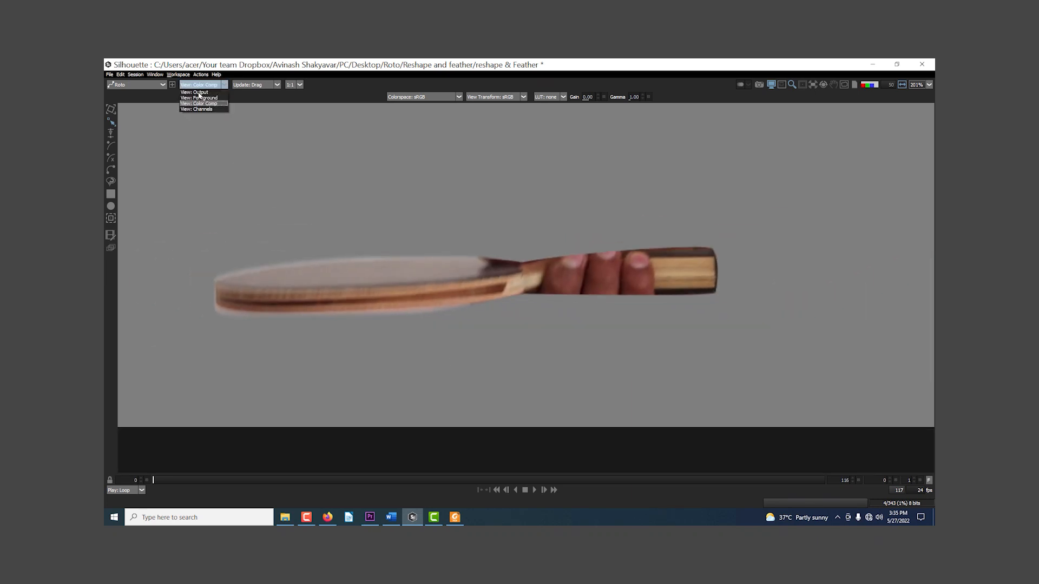
pyautogui.click(245, 102)
pyautogui.moveTo(417, 269); pyautogui.dragTo(545, 288)
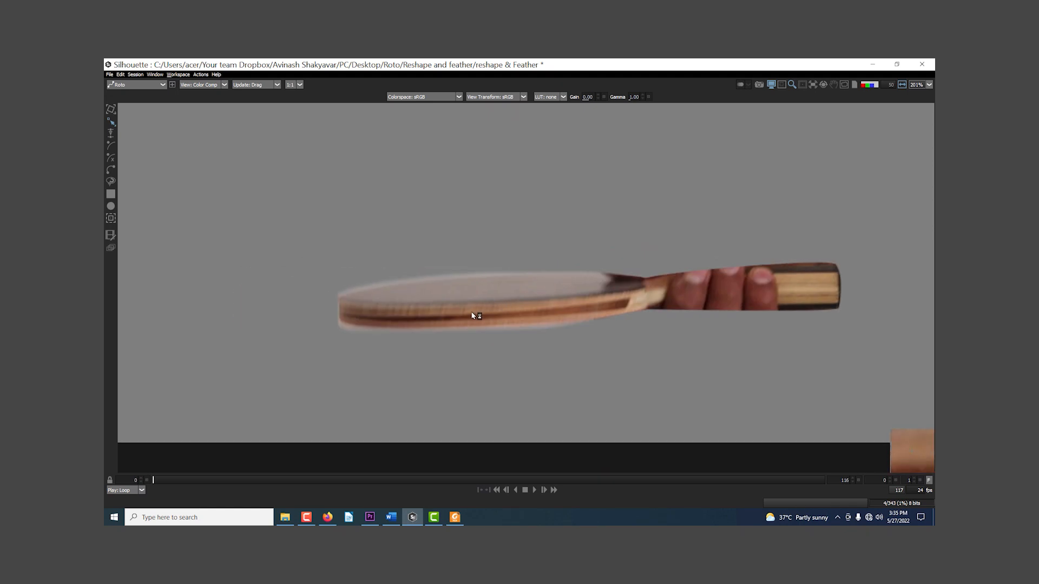
pyautogui.scroll(3, 550, 309)
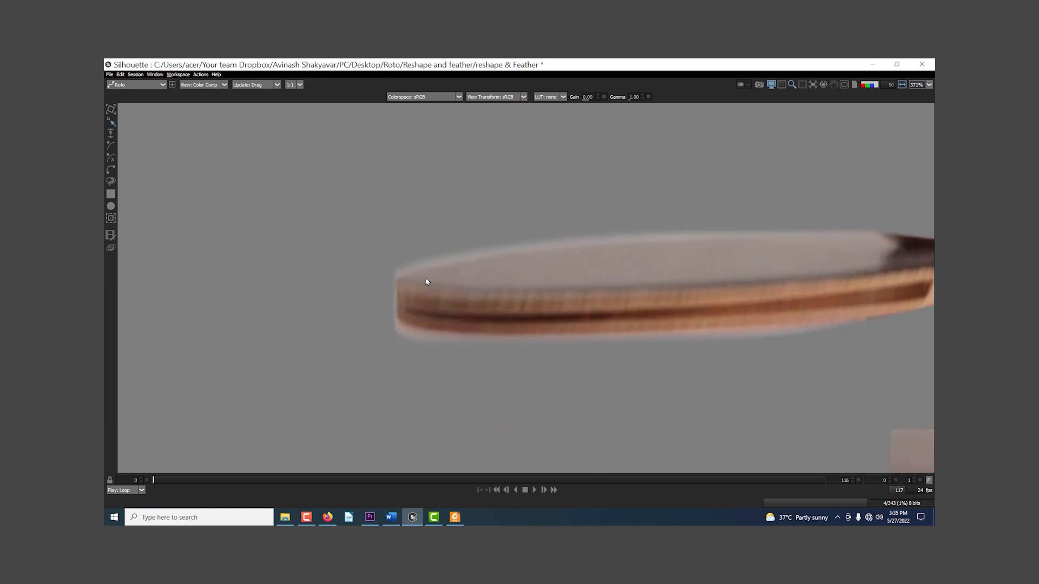
pyautogui.scroll(1, 427, 282)
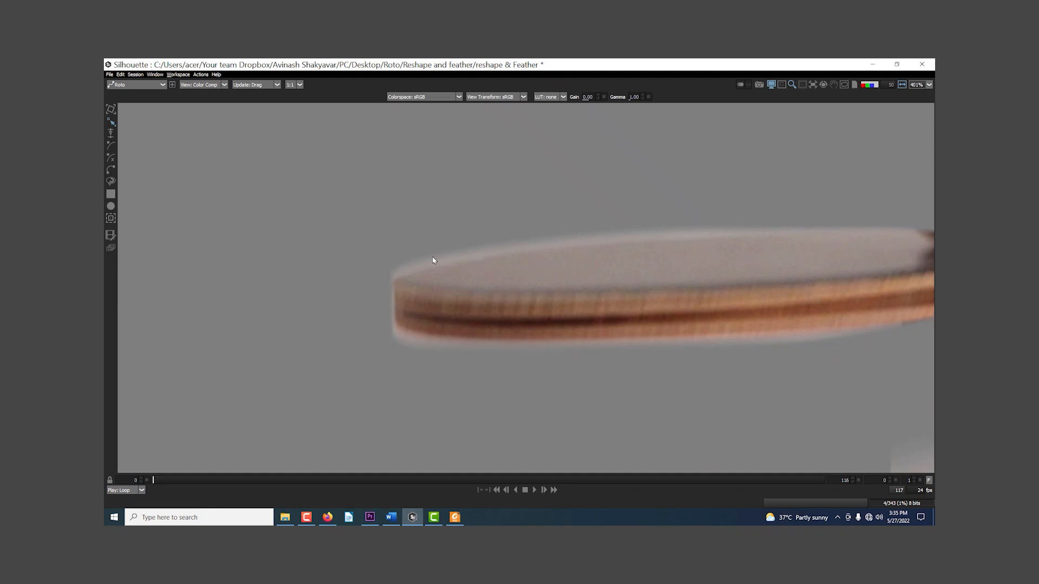
pyautogui.scroll(-5, 461, 293)
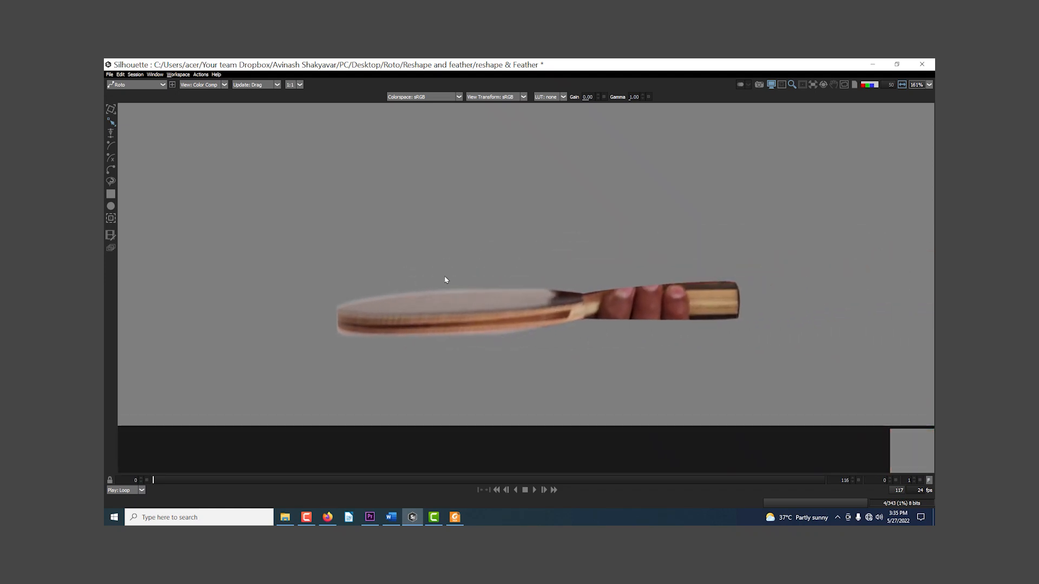
pyautogui.moveTo(448, 280); pyautogui.dragTo(540, 281)
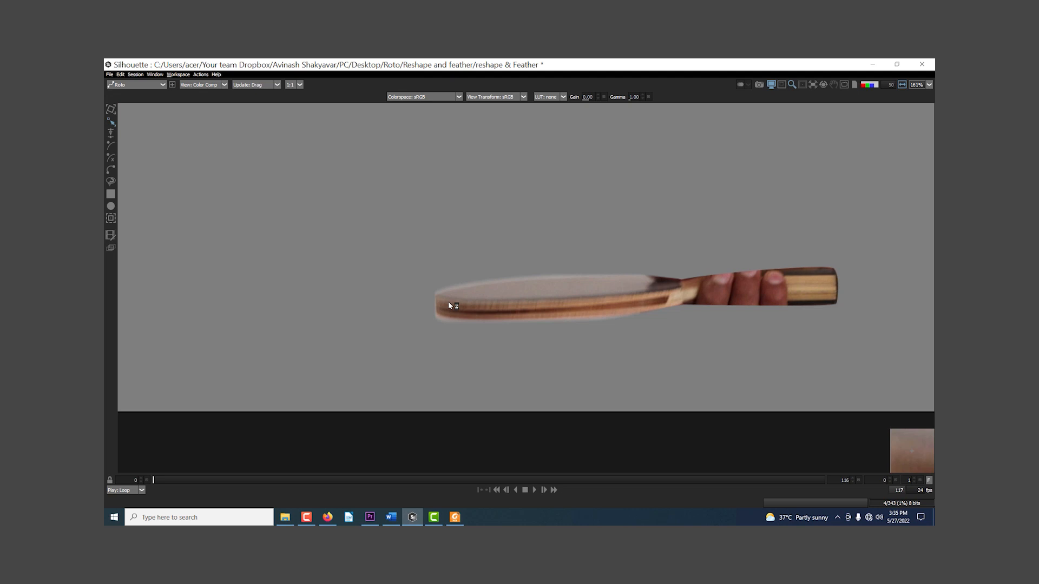
pyautogui.moveTo(454, 311); pyautogui.dragTo(521, 361)
pyautogui.scroll(1, 482, 362)
pyautogui.press('a')
pyautogui.press('a')
pyautogui.press('a')
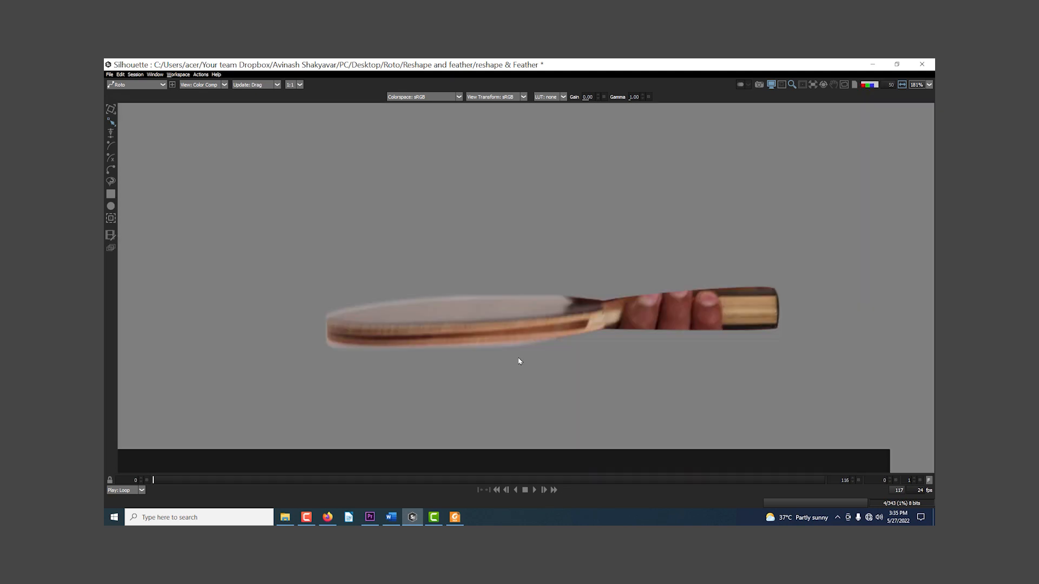
# Step: Return the view to Output with the whole frame visible and restore the full panel layout
pyautogui.press('1')
pyautogui.scroll(-12, 517, 359)
pyautogui.moveTo(555, 330); pyautogui.dragTo(556, 383)
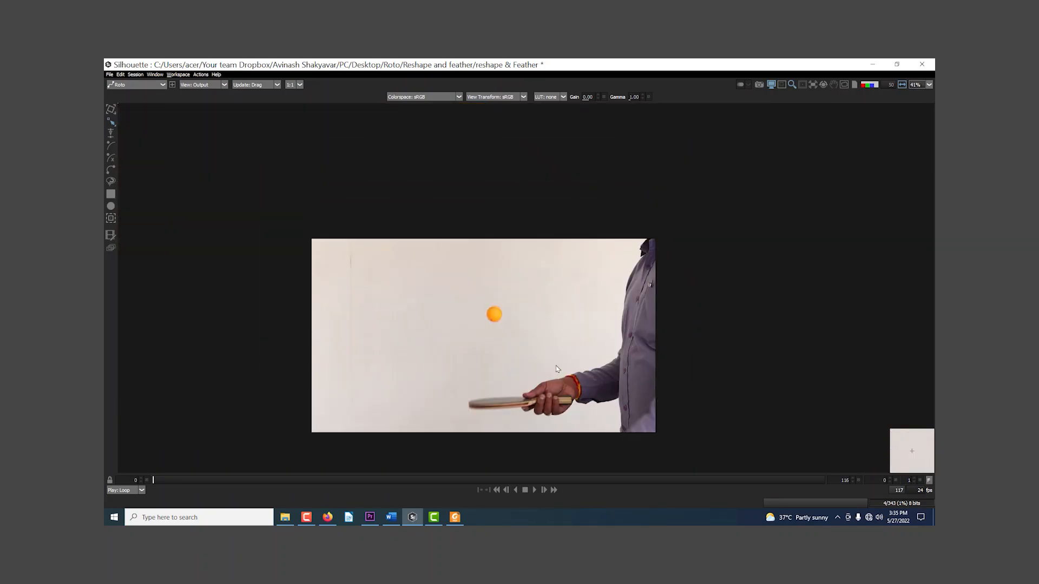
pyautogui.press('`')
# Step: Delete the B-Spline 2, B-Spline 1 and Bezier 1 shapes from the Roto node
pyautogui.click(680, 399)
pyautogui.keyDown('shift'); pyautogui.click(679, 393); pyautogui.keyUp('shift')
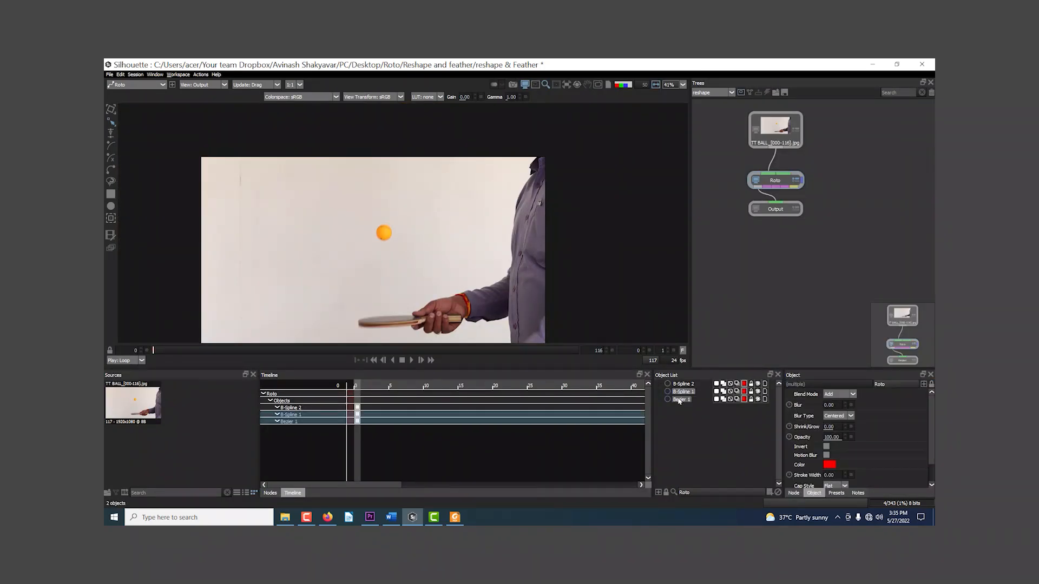
pyautogui.keyDown('shift'); pyautogui.click(675, 383); pyautogui.keyUp('shift')
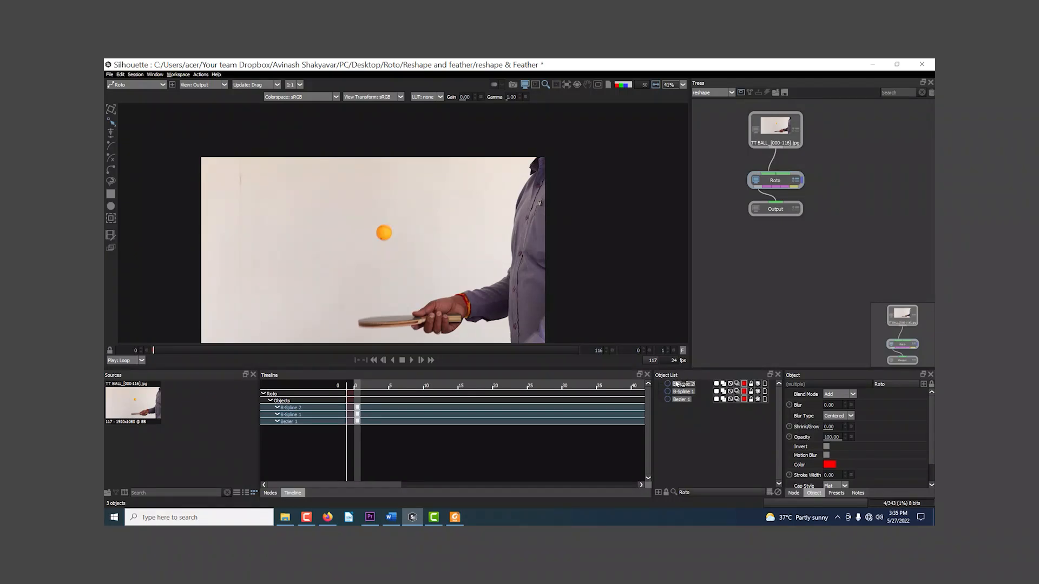
pyautogui.press('Delete')
# Step: Scrub the clip to frame 24 and step back and forth through the early frames to examine the blurred ball and paddle
pyautogui.moveTo(376, 388); pyautogui.dragTo(525, 395)
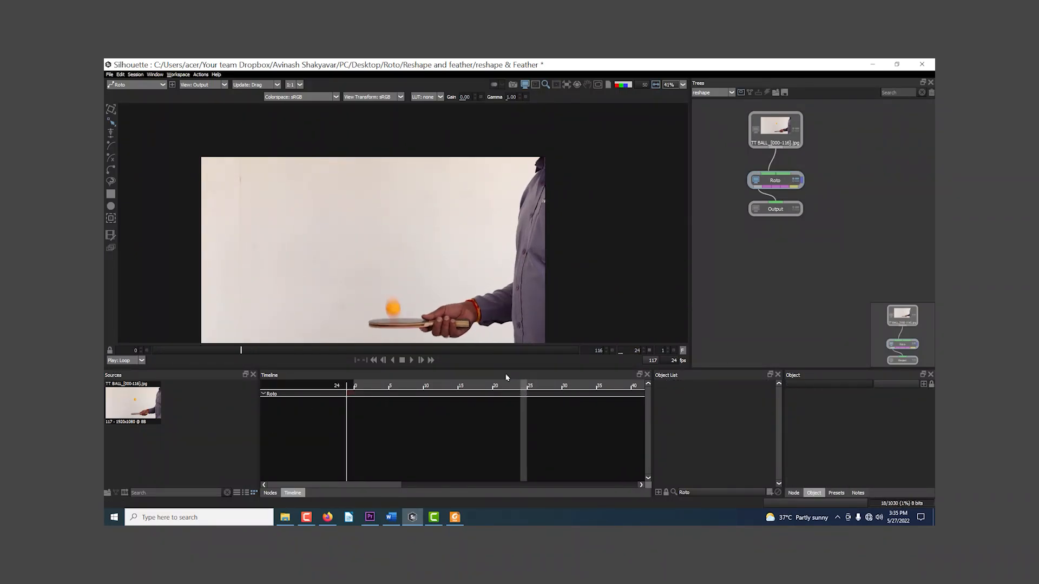
pyautogui.scroll(5, 490, 245)
pyautogui.scroll(3, 490, 245)
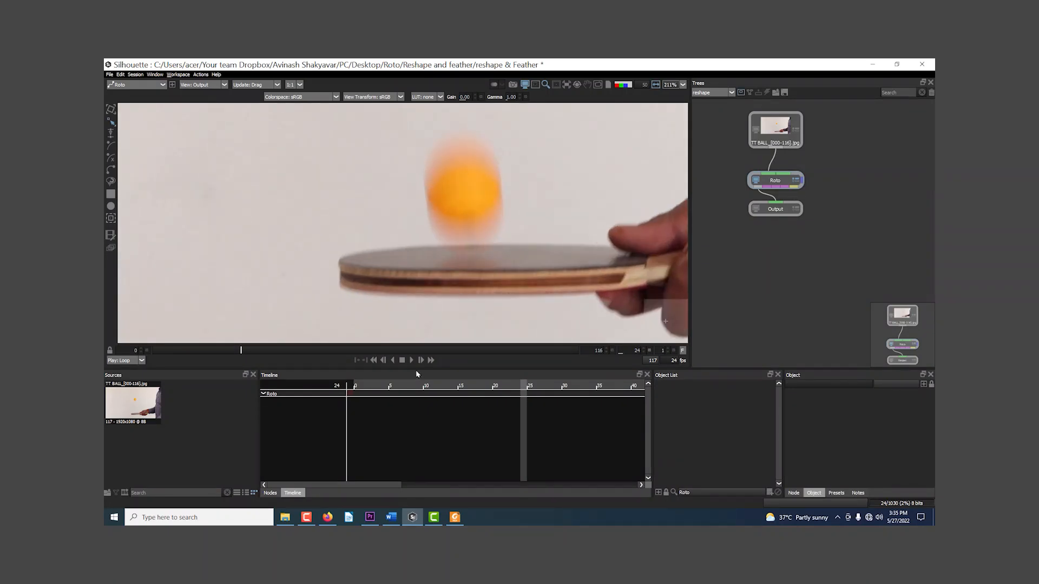
pyautogui.moveTo(377, 388)
pyautogui.mouseDown()
pyautogui.moveTo(393, 388)
pyautogui.moveTo(381, 386)
pyautogui.mouseUp()
pyautogui.press('x')
pyautogui.moveTo(438, 213); pyautogui.dragTo(442, 274)
pyautogui.press('x')
pyautogui.press('x')
pyautogui.press('x')
pyautogui.press('x')
pyautogui.press('x')
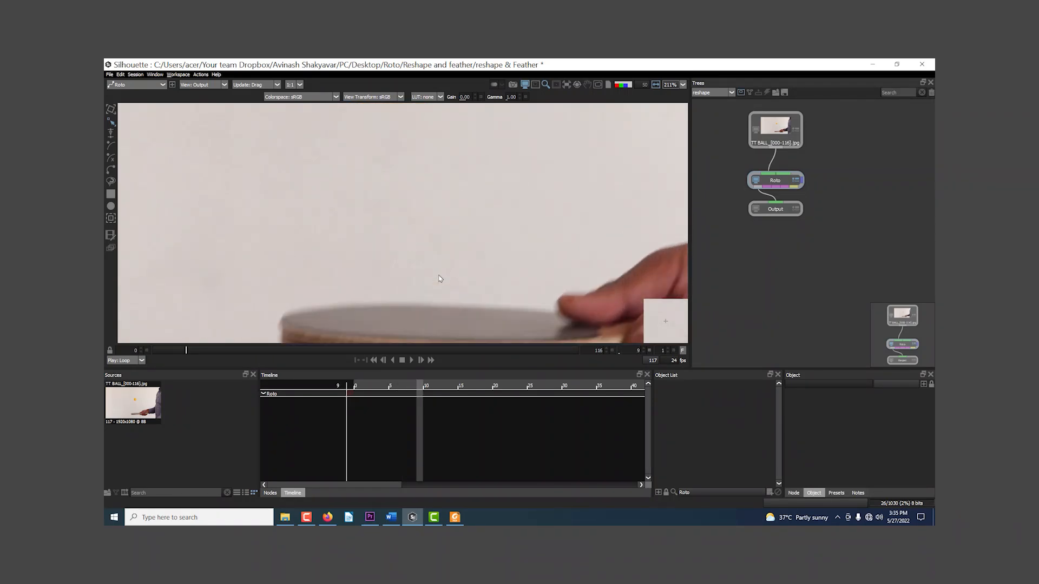
pyautogui.press('z')
pyautogui.press('z')
pyautogui.press('z')
pyautogui.press('z')
pyautogui.press('z')
pyautogui.press('z')
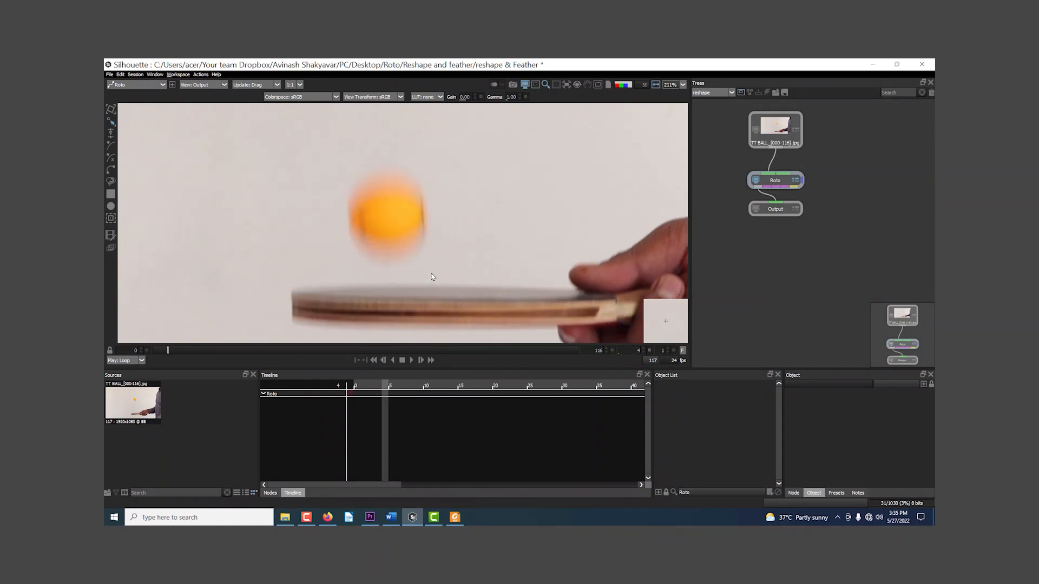
pyautogui.press('z')
pyautogui.press('z')
pyautogui.press('z')
pyautogui.press('x')
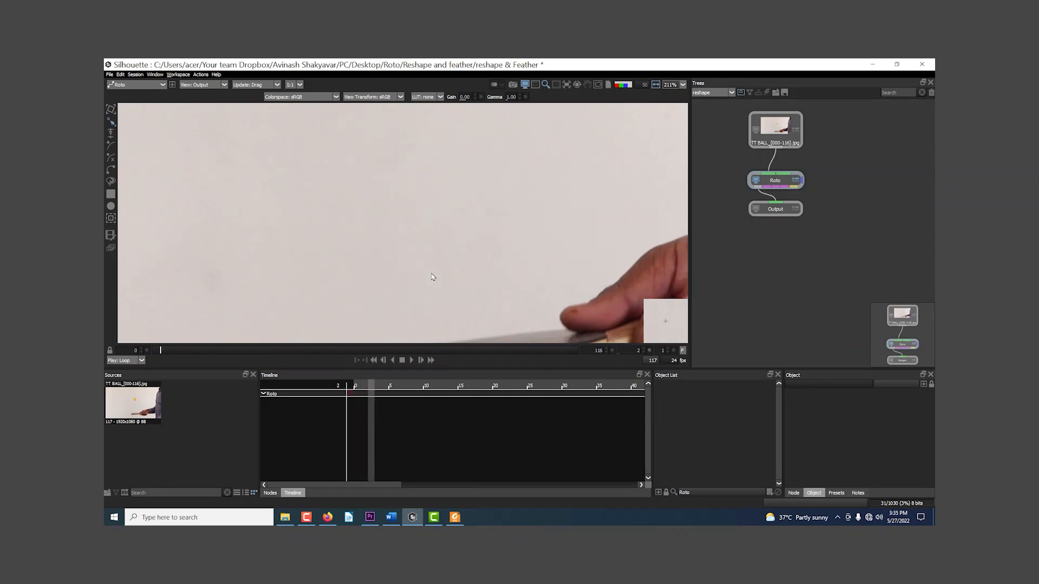
# Step: Go to frame 5 and show the motion-blurred ball close up in the maximized viewer
pyautogui.scroll(-2, 432, 277)
pyautogui.press('x')
pyautogui.press('x')
pyautogui.press('x')
pyautogui.scroll(-1, 427, 277)
pyautogui.moveTo(406, 245); pyautogui.dragTo(438, 287)
pyautogui.moveTo(431, 153); pyautogui.dragTo(451, 213)
pyautogui.scroll(2, 456, 234)
pyautogui.scroll(2, 458, 231)
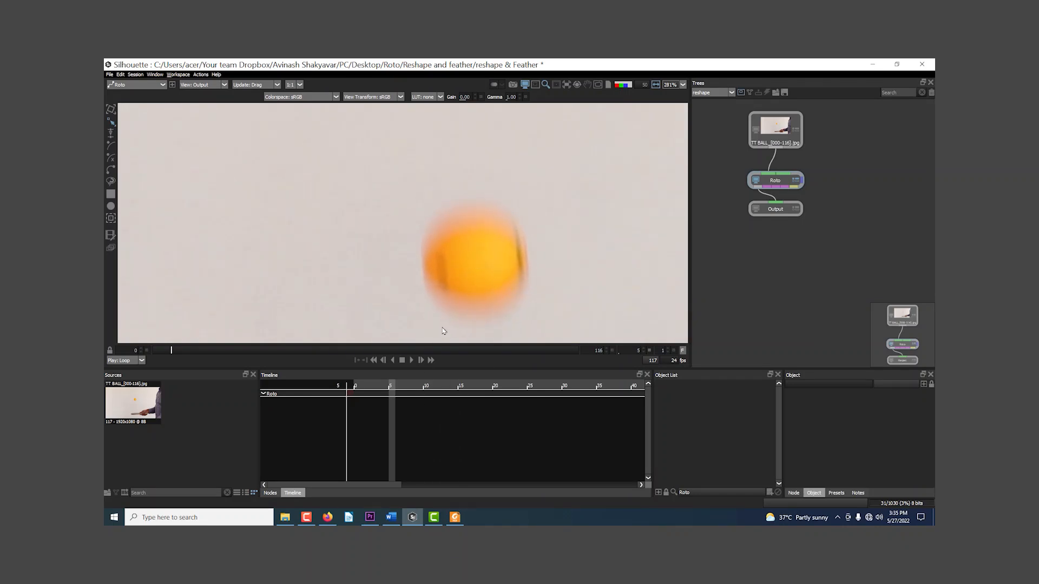
pyautogui.press('`')
pyautogui.moveTo(545, 343); pyautogui.dragTo(442, 375)
pyautogui.scroll(2, 459, 331)
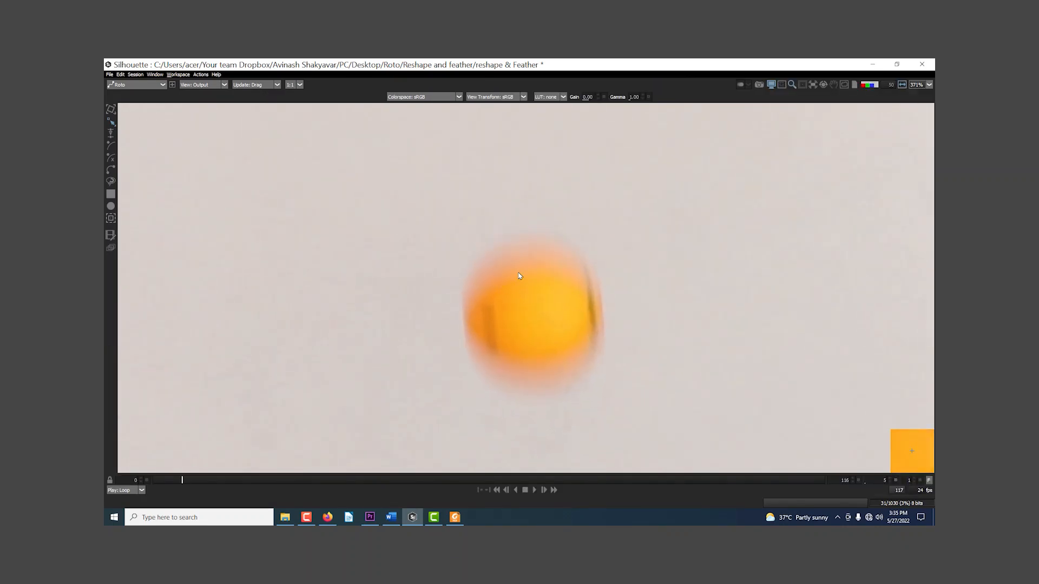
pyautogui.scroll(1, 519, 262)
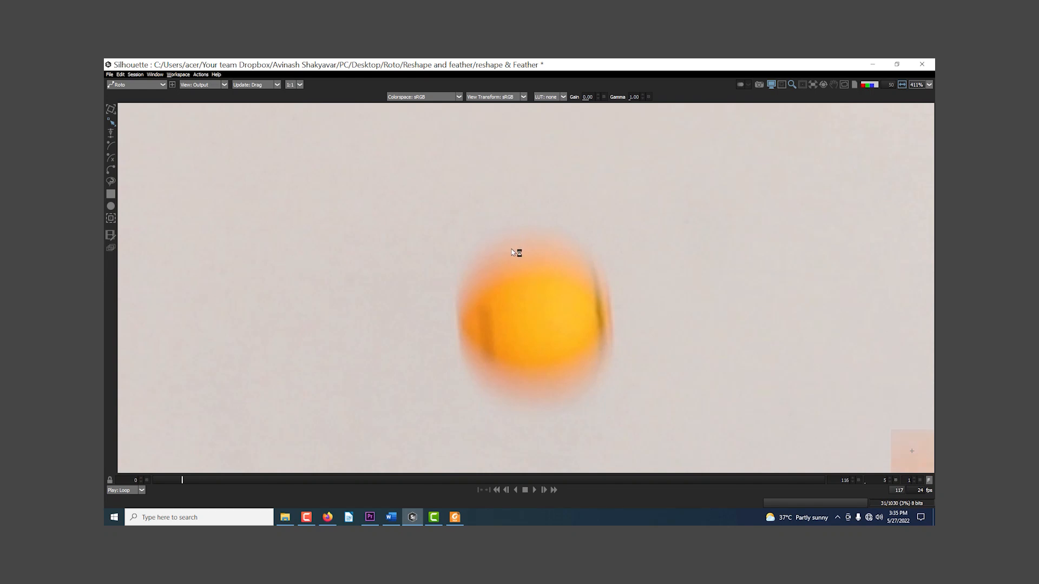
# Step: Draw a circle shape around the ball's solid core and reshape its four points to follow the core's outline
pyautogui.moveTo(544, 320); pyautogui.dragTo(524, 260)
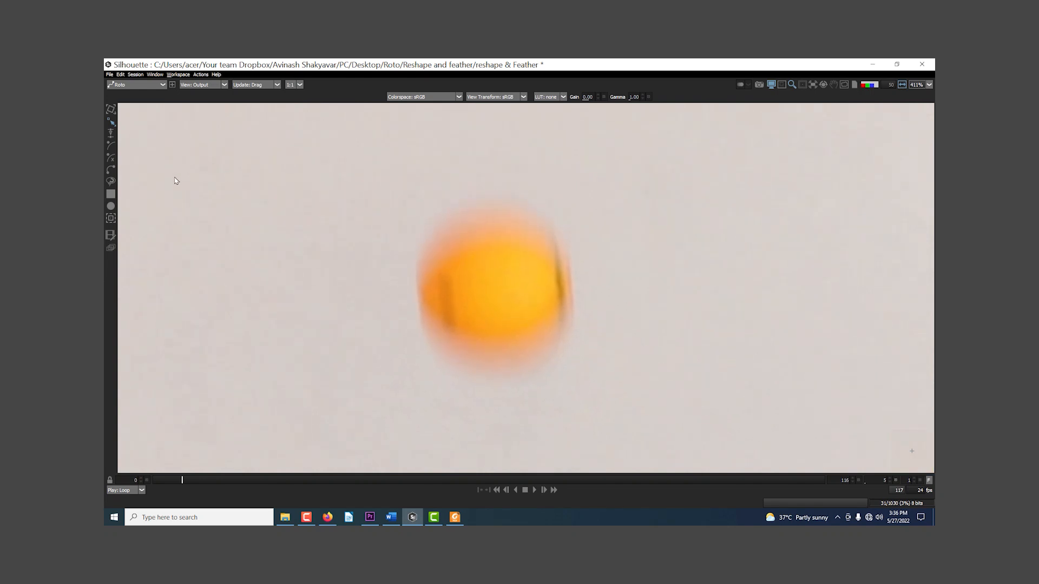
pyautogui.moveTo(433, 237); pyautogui.dragTo(571, 345)
pyautogui.click(111, 123)
pyautogui.moveTo(433, 292); pyautogui.dragTo(417, 294)
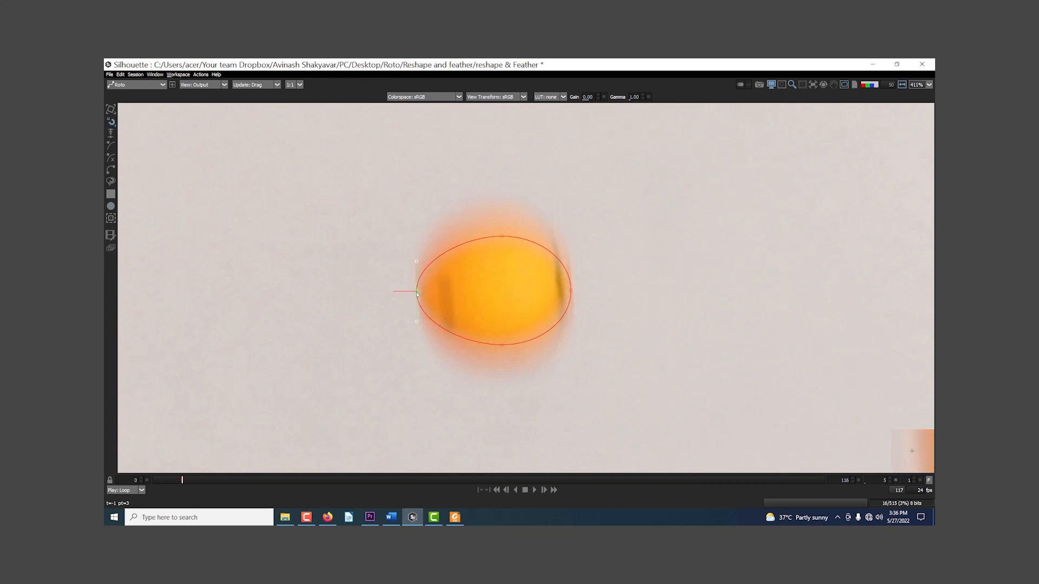
pyautogui.moveTo(571, 291); pyautogui.dragTo(571, 279)
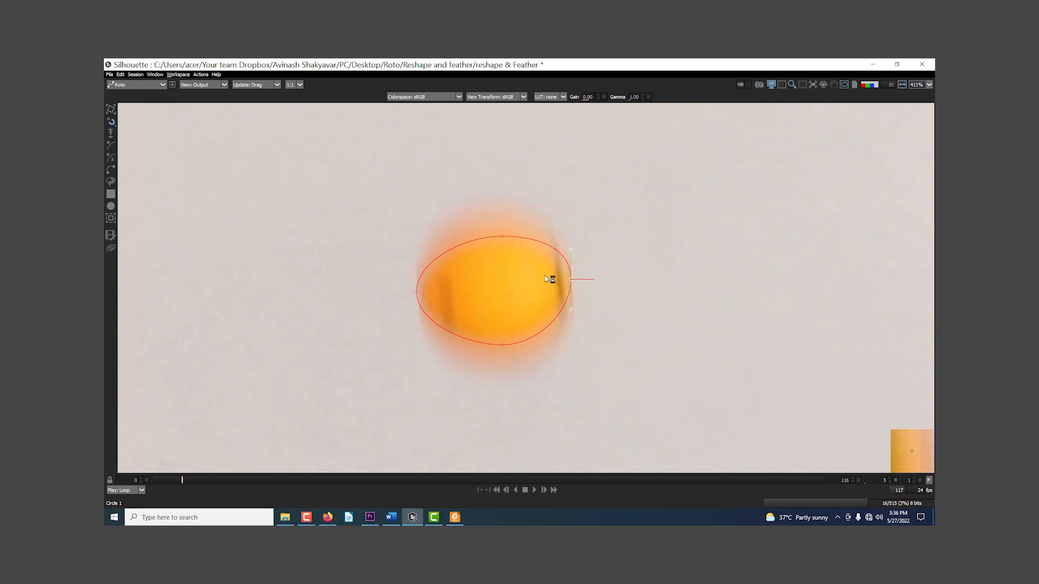
pyautogui.moveTo(501, 239); pyautogui.dragTo(483, 225)
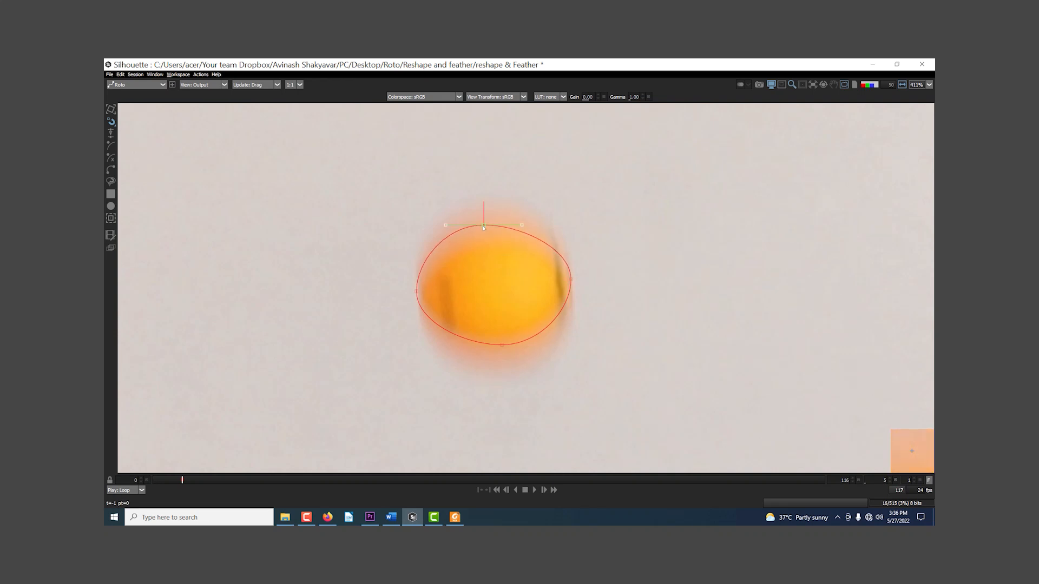
pyautogui.moveTo(504, 347); pyautogui.dragTo(503, 354)
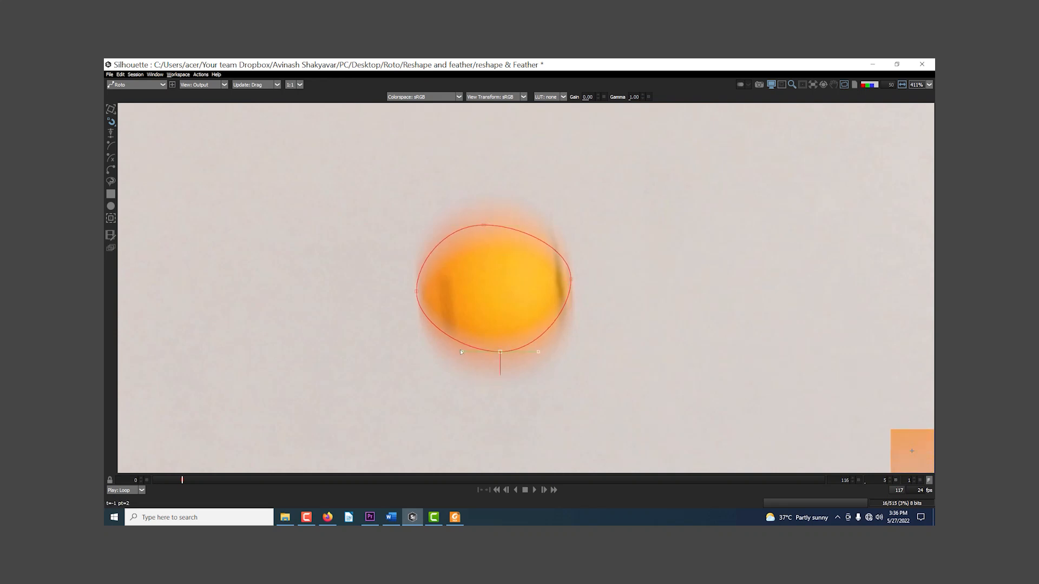
# Step: Pull feather out from the circle's upper and lower points and shape its tangents around the ball's motion blur
pyautogui.moveTo(484, 225); pyautogui.dragTo(487, 182)
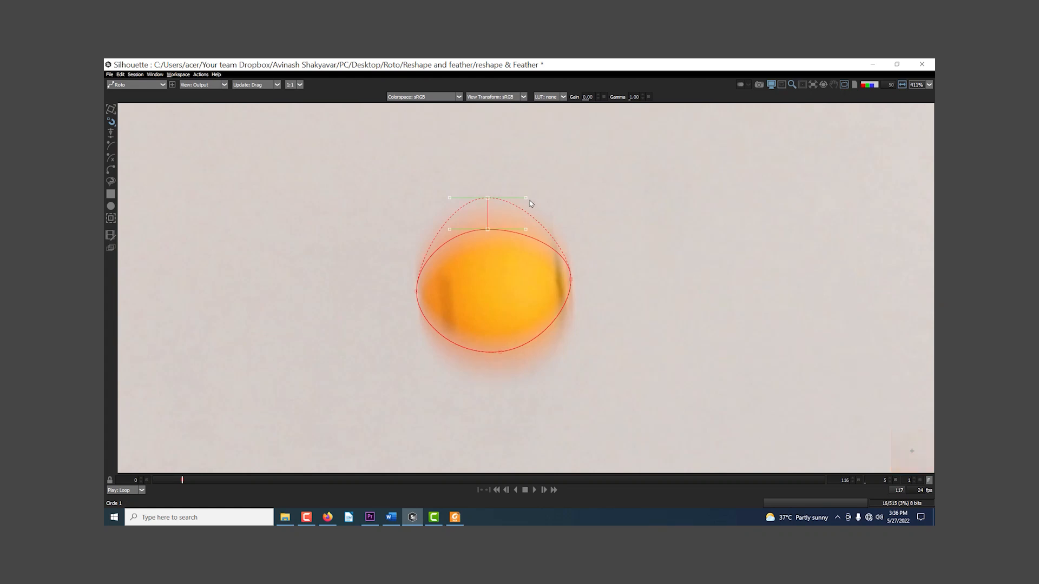
pyautogui.moveTo(564, 192); pyautogui.dragTo(563, 192)
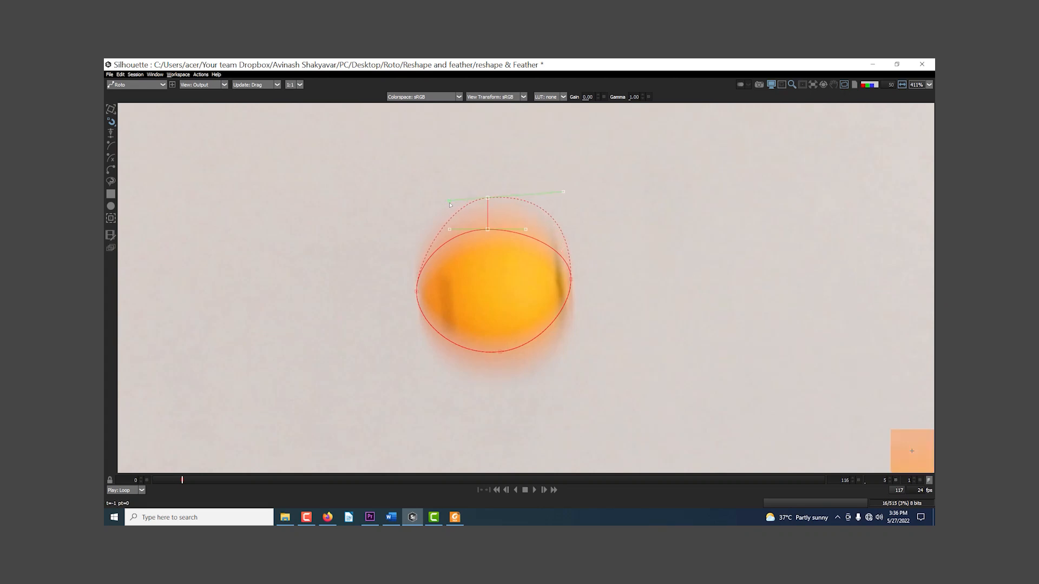
pyautogui.moveTo(501, 352); pyautogui.dragTo(507, 411)
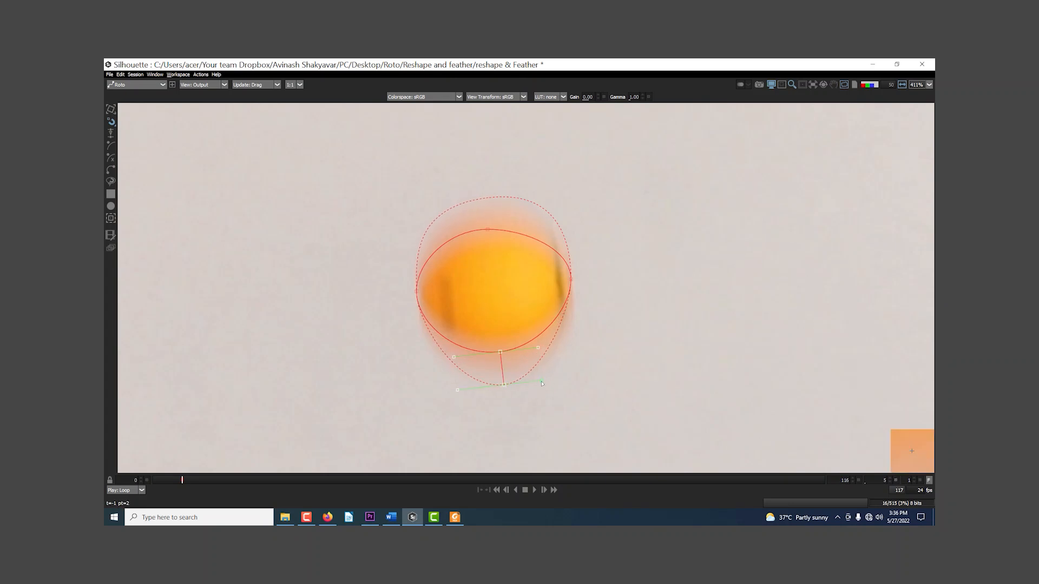
pyautogui.moveTo(564, 380); pyautogui.dragTo(584, 377)
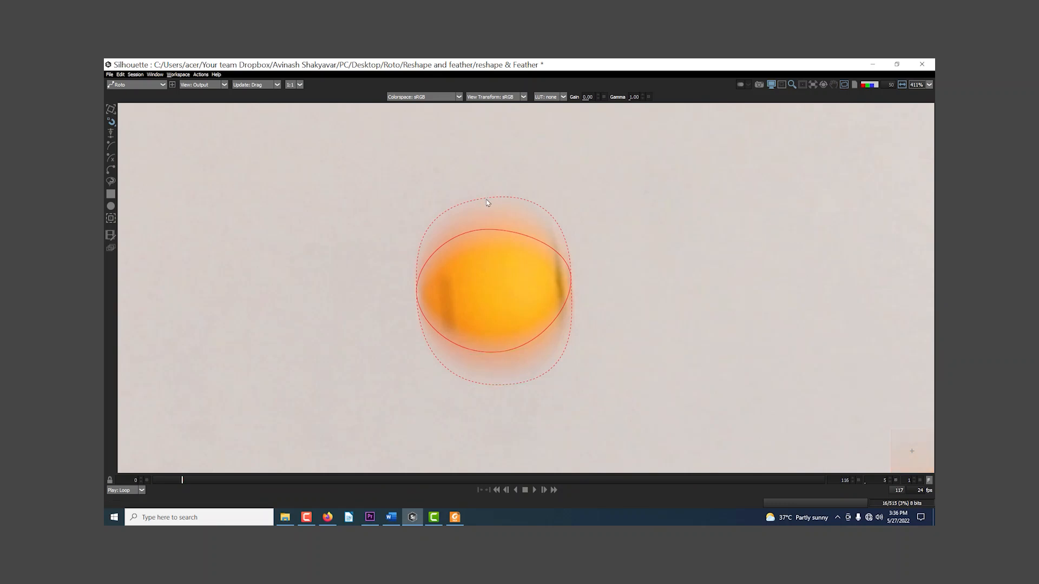
# Step: Tighten the feather at the circle's upper and lower points to fit the blur edge more closely
pyautogui.click(488, 232)
pyautogui.moveTo(488, 196); pyautogui.dragTo(487, 207)
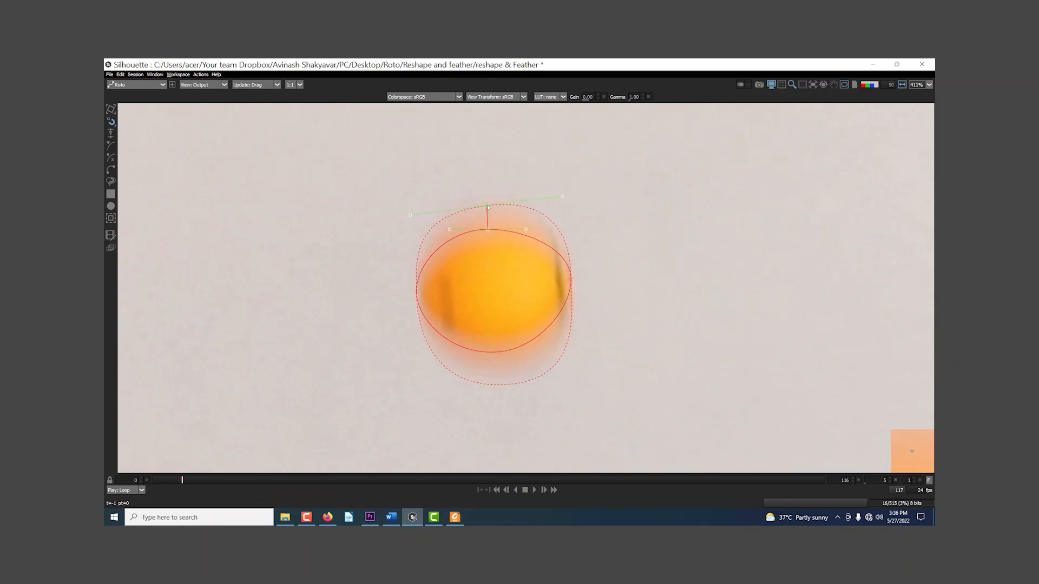
pyautogui.click(508, 397)
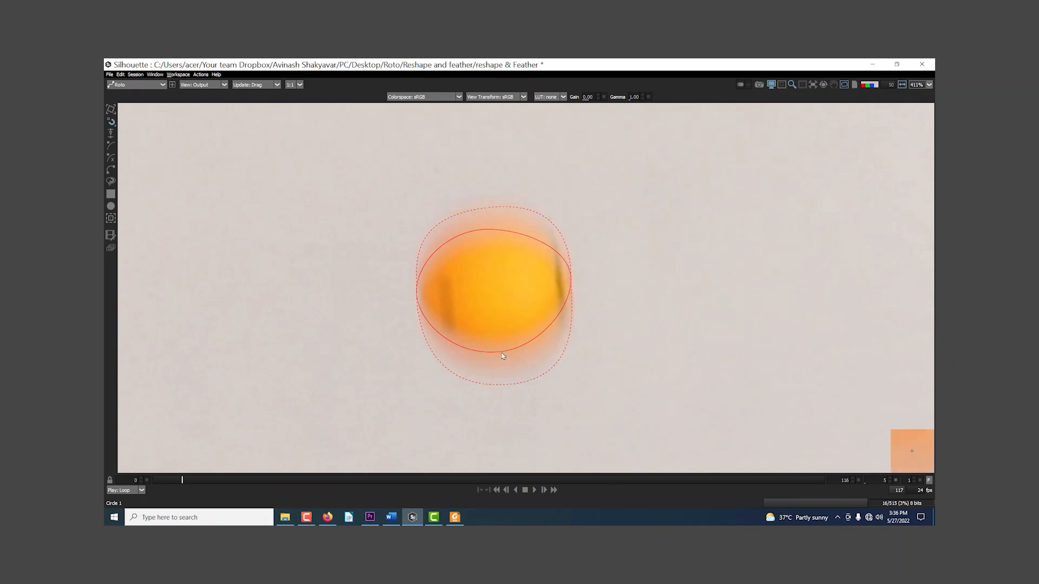
pyautogui.moveTo(503, 386); pyautogui.dragTo(503, 374)
pyautogui.moveTo(570, 370); pyautogui.dragTo(579, 368)
# Step: Examine the feathered ball cutout in the Color Comp view without the shape overlay, including its alpha matte
pyautogui.press('3')
pyautogui.scroll(-2, 551, 361)
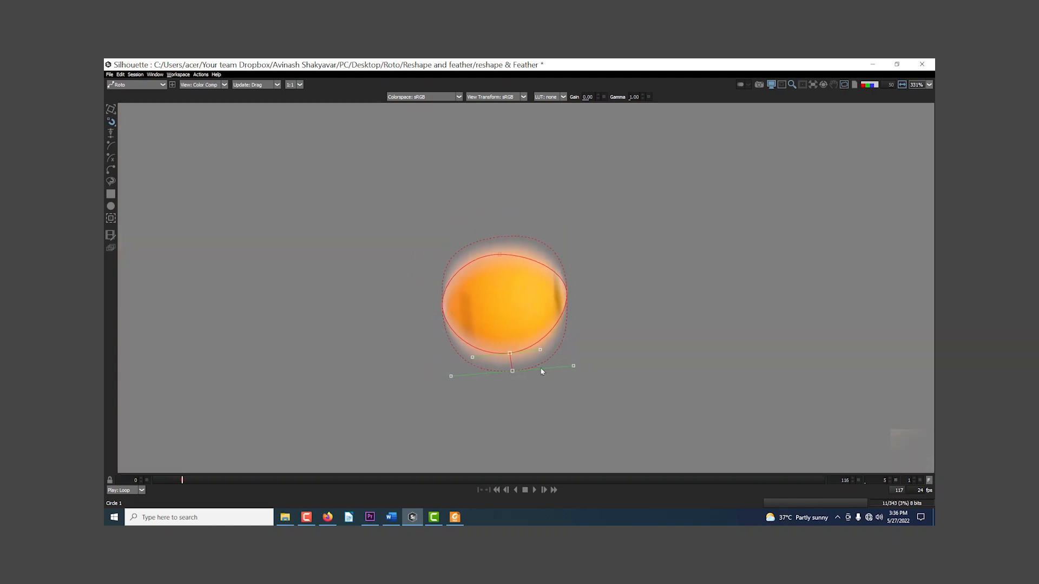
pyautogui.click(843, 86)
pyautogui.scroll(-2, 465, 299)
pyautogui.scroll(-3, 465, 299)
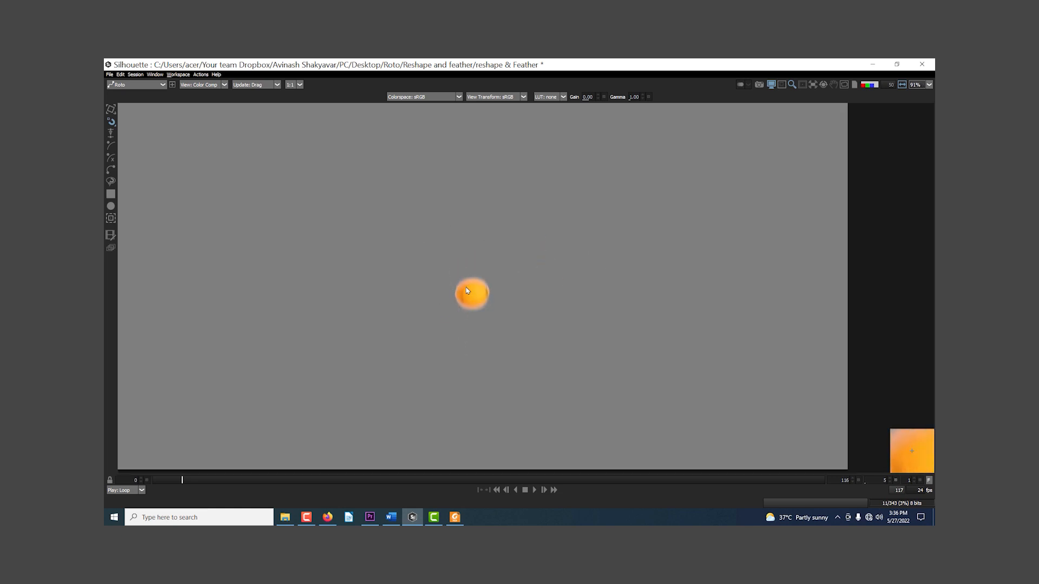
pyautogui.press('a')
pyautogui.scroll(6, 465, 292)
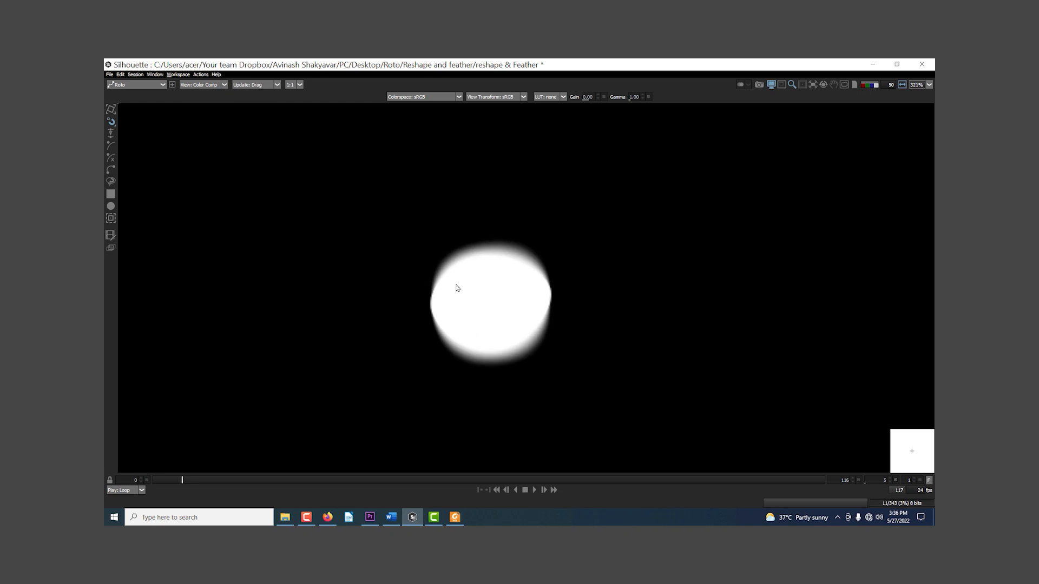
# Step: Return to the Output view with the shape overlay shown and add a slight feather at the ball's two side points
pyautogui.press('a')
pyautogui.press('2')
pyautogui.scroll(4, 556, 294)
pyautogui.press('o')
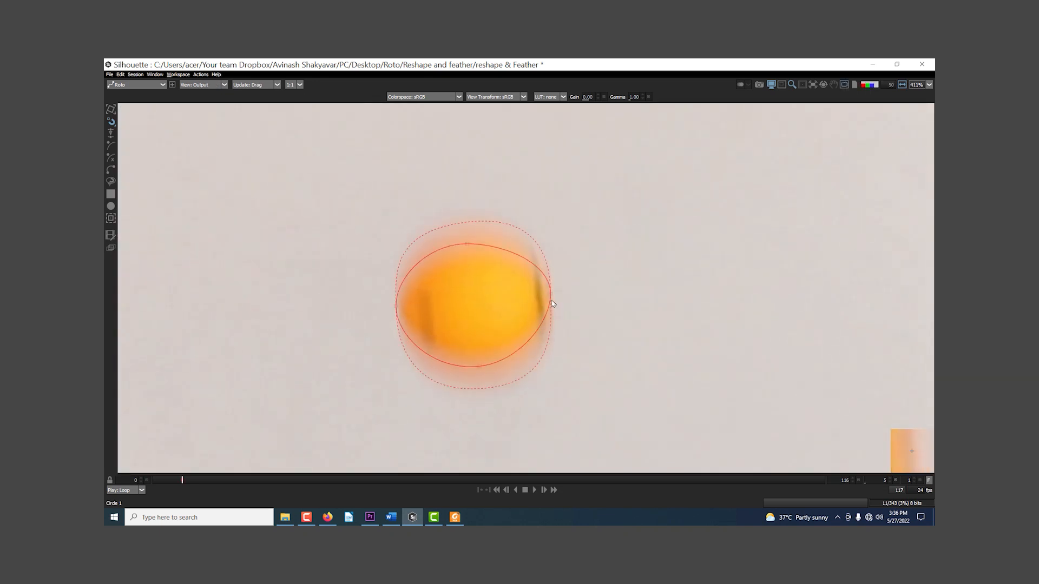
pyautogui.moveTo(551, 294); pyautogui.dragTo(548, 297)
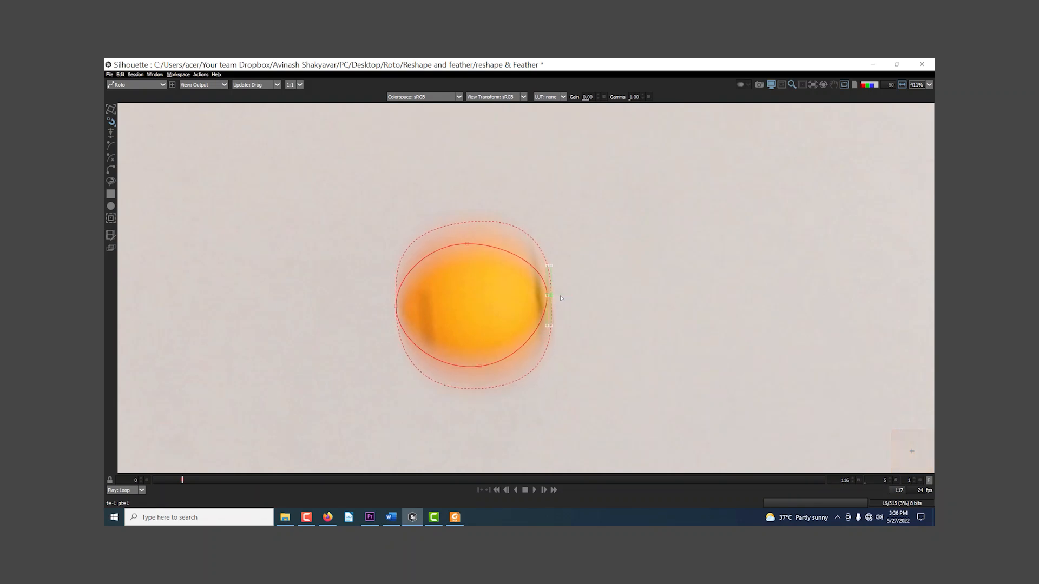
pyautogui.moveTo(397, 306); pyautogui.dragTo(388, 308)
pyautogui.scroll(-5, 506, 323)
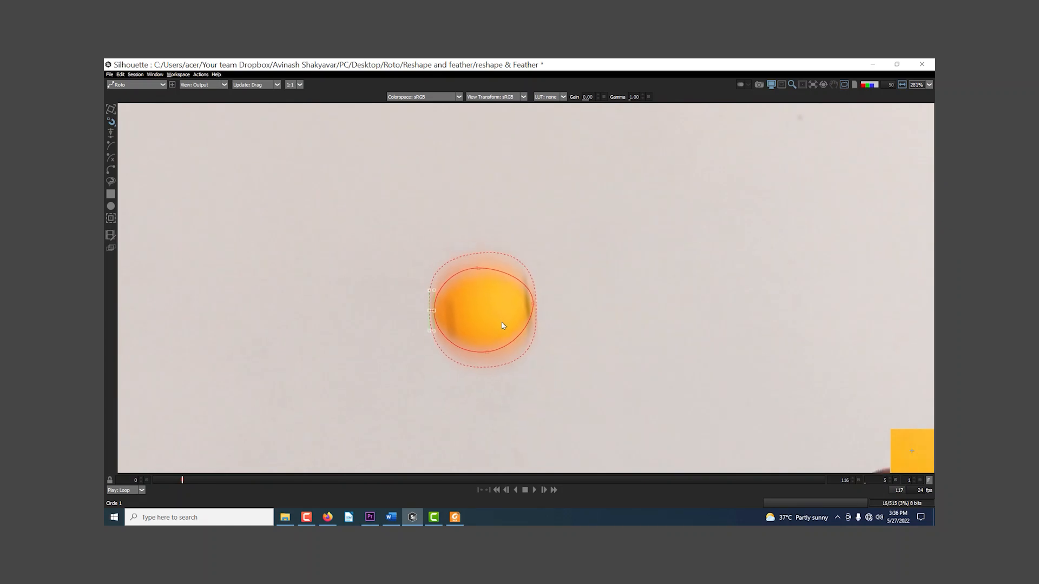
pyautogui.click(531, 306)
pyautogui.scroll(5, 532, 306)
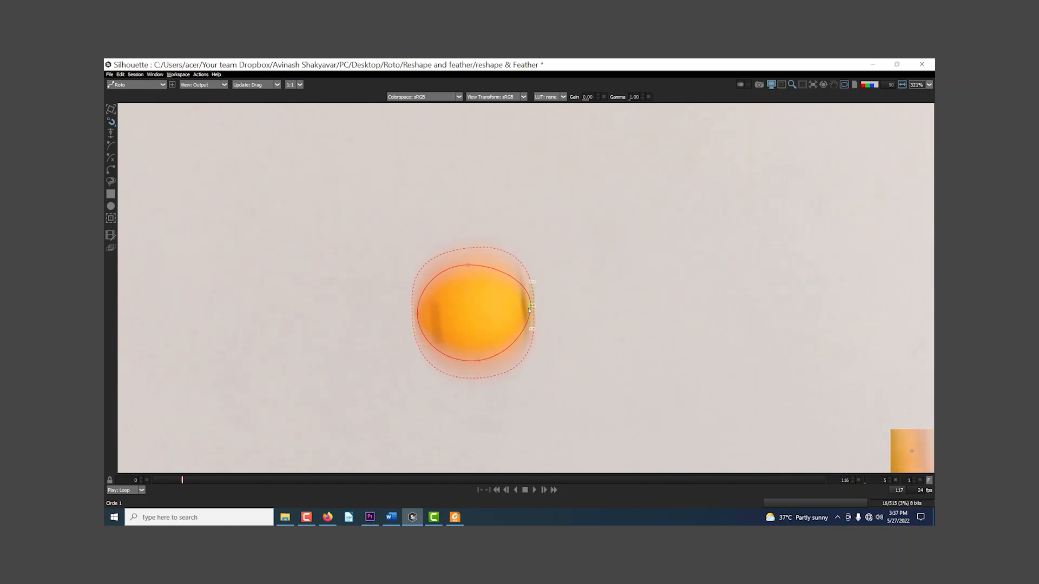
pyautogui.scroll(1, 533, 306)
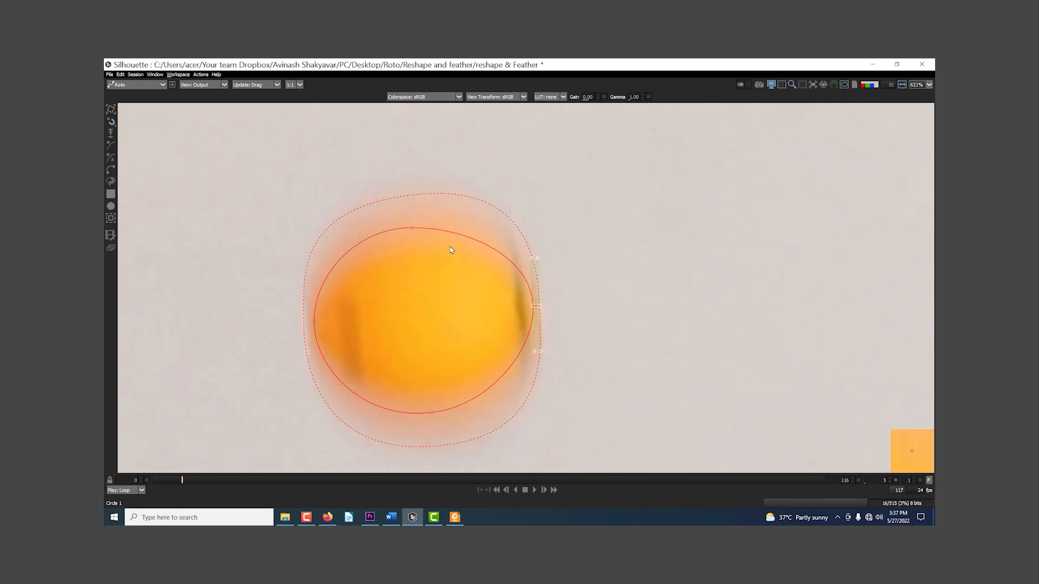
# Step: Refine the upper point's feather and the tangents of both its shape and feather curves to round the ball's upper contour
pyautogui.click(414, 231)
pyautogui.moveTo(468, 232); pyautogui.dragTo(471, 224)
pyautogui.moveTo(413, 195); pyautogui.dragTo(409, 194)
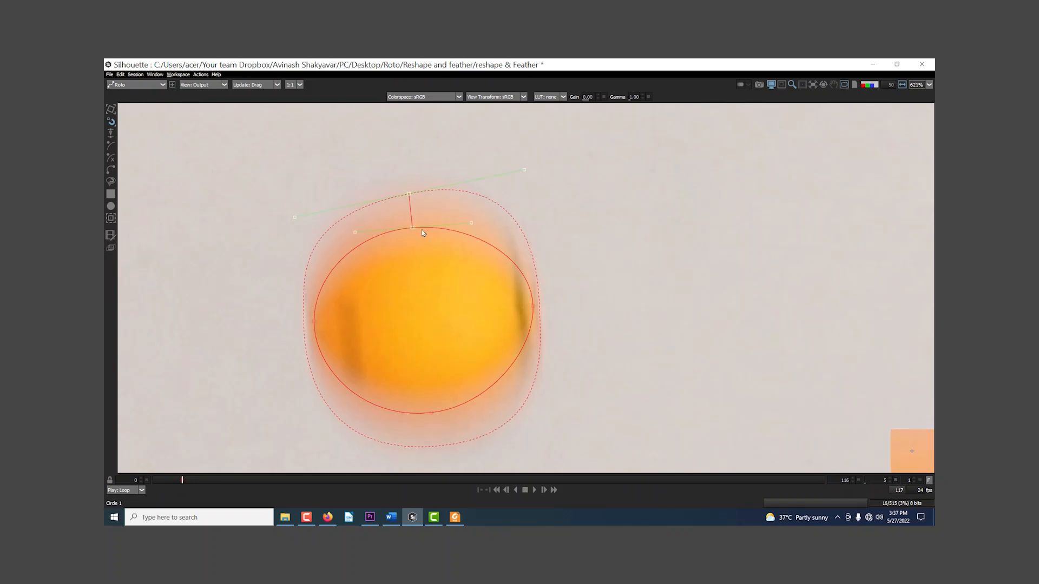
pyautogui.moveTo(410, 198); pyautogui.dragTo(409, 192)
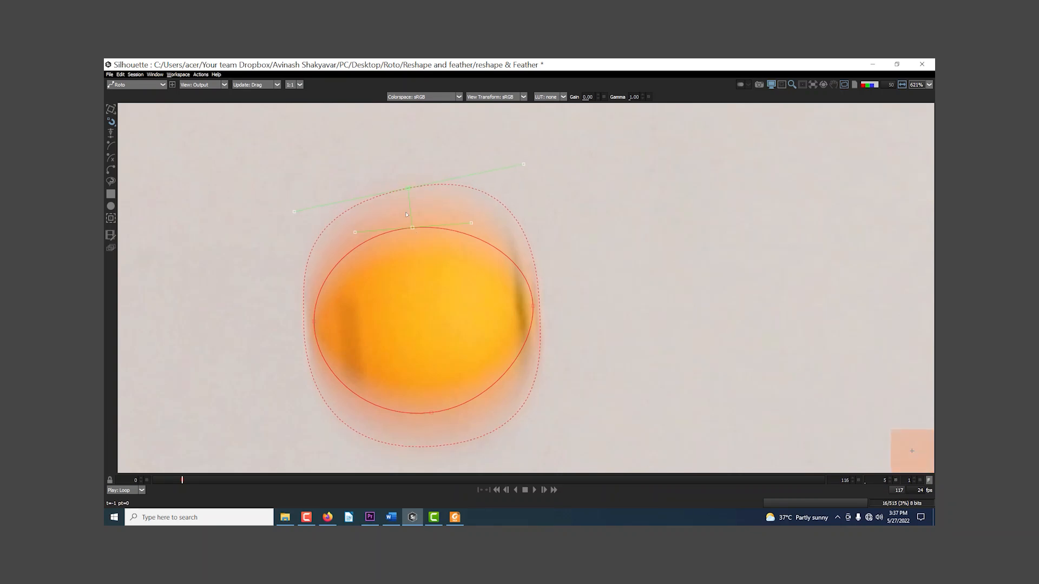
pyautogui.moveTo(471, 224); pyautogui.dragTo(452, 228)
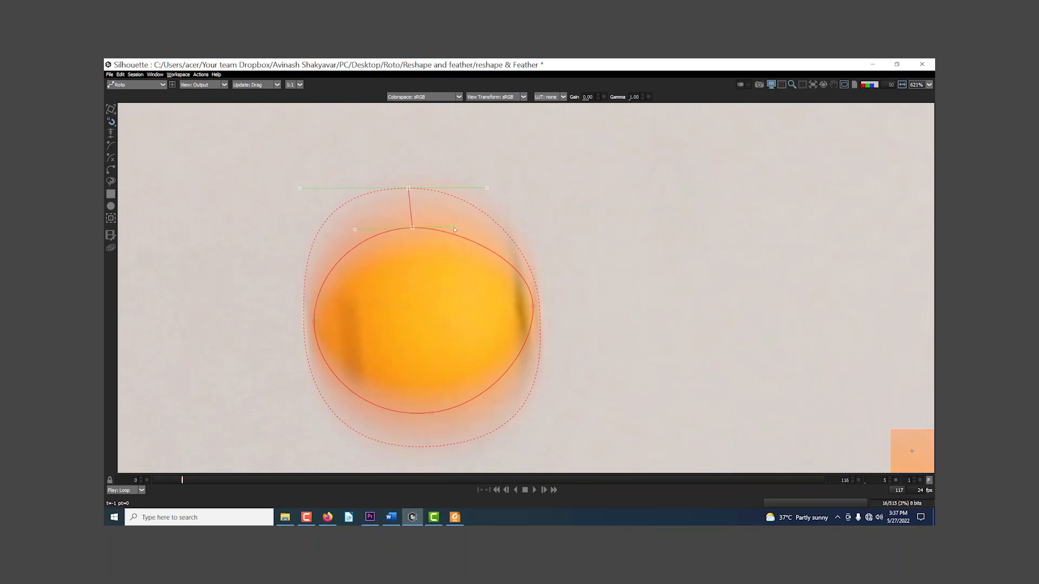
pyautogui.moveTo(453, 229)
pyautogui.mouseDown()
pyautogui.moveTo(481, 252)
pyautogui.moveTo(448, 243)
pyautogui.moveTo(453, 223)
pyautogui.mouseUp()
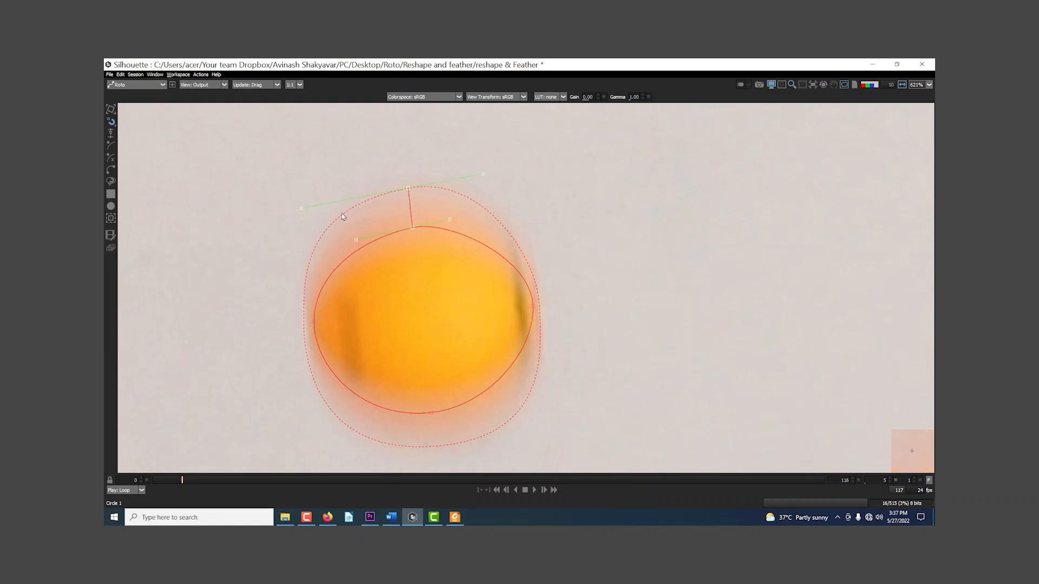
pyautogui.moveTo(302, 209); pyautogui.dragTo(336, 195)
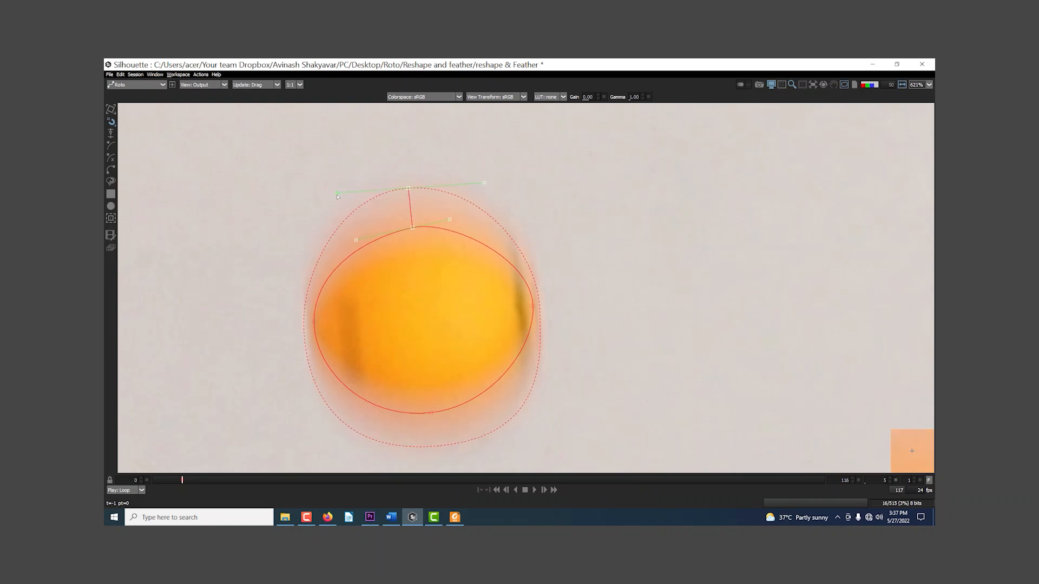
pyautogui.moveTo(452, 227); pyautogui.dragTo(460, 227)
pyautogui.moveTo(482, 189); pyautogui.dragTo(499, 195)
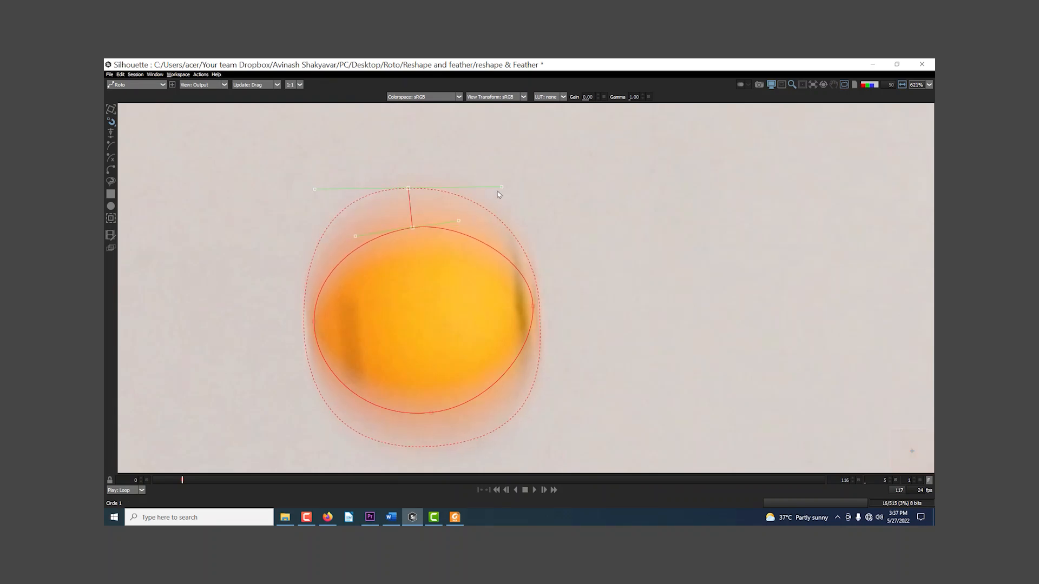
pyautogui.scroll(-1, 493, 349)
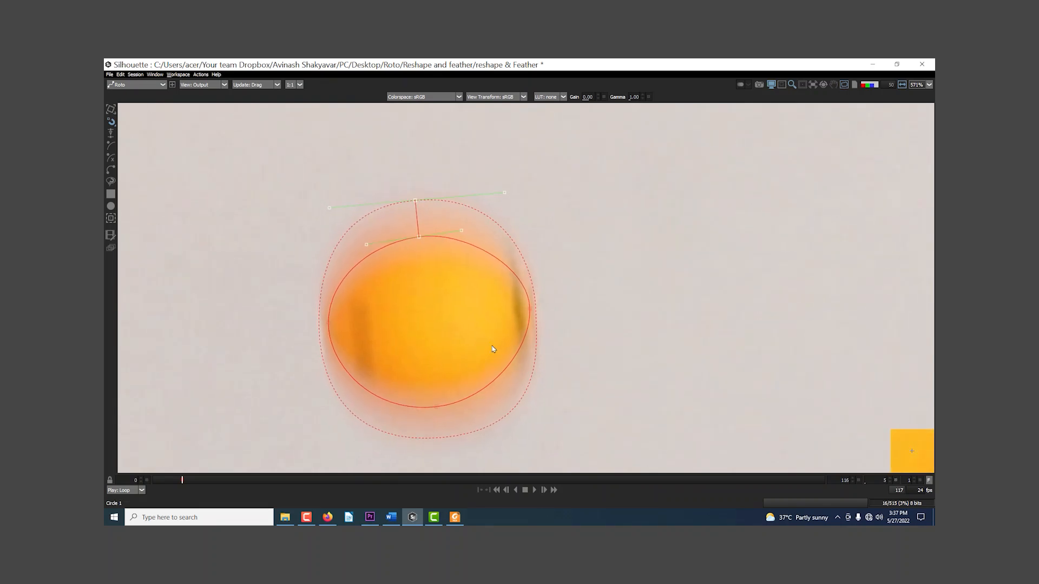
# Step: Deselect the point and check the refined feather edge in the Color Comp view
pyautogui.click(486, 346)
pyautogui.press('3')
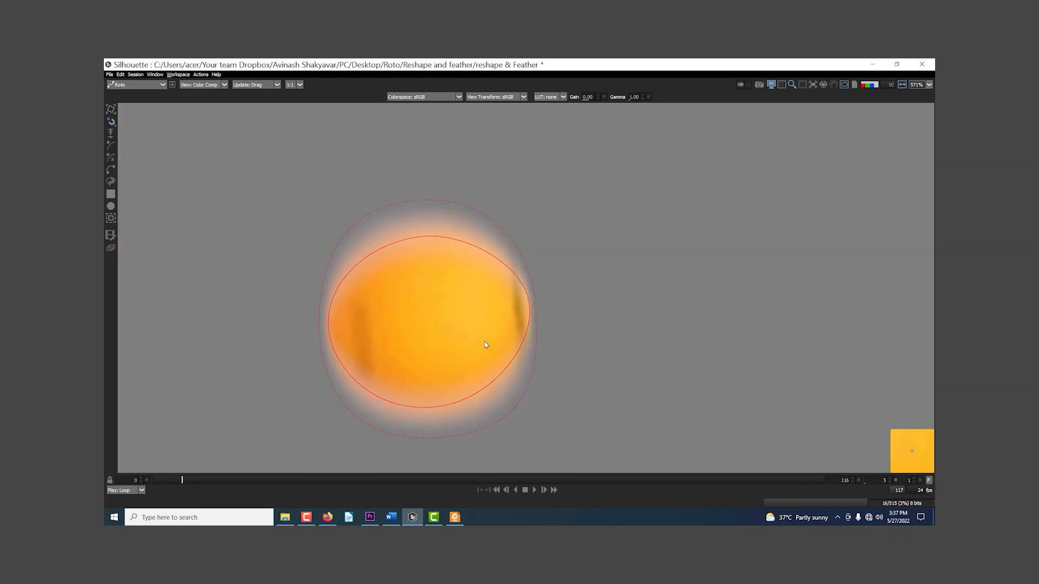
pyautogui.scroll(-3, 484, 344)
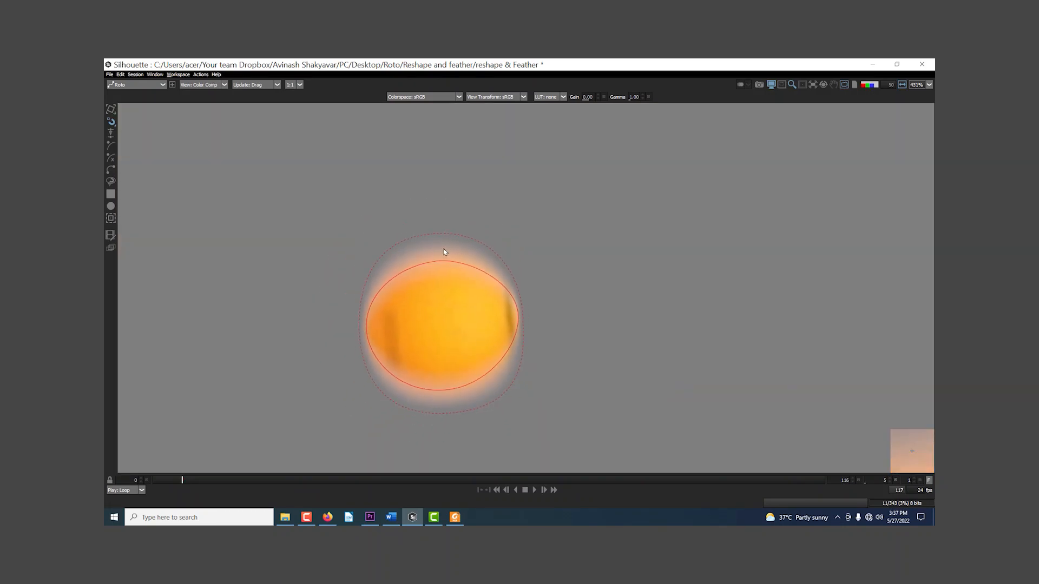
pyautogui.moveTo(410, 329); pyautogui.dragTo(414, 287)
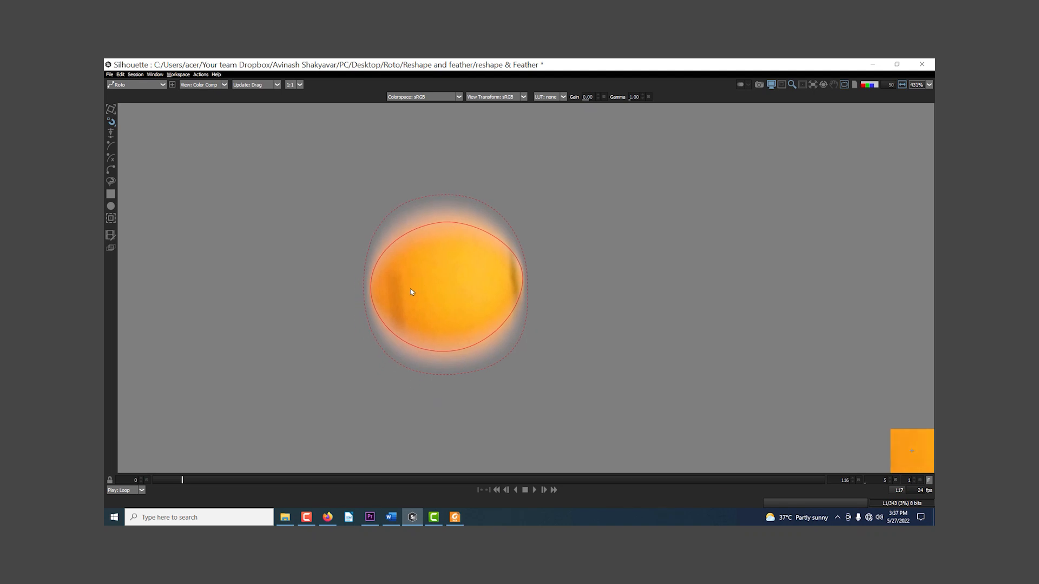
# Step: Switch the reshape tool to Brush Reshape
pyautogui.click(111, 110)
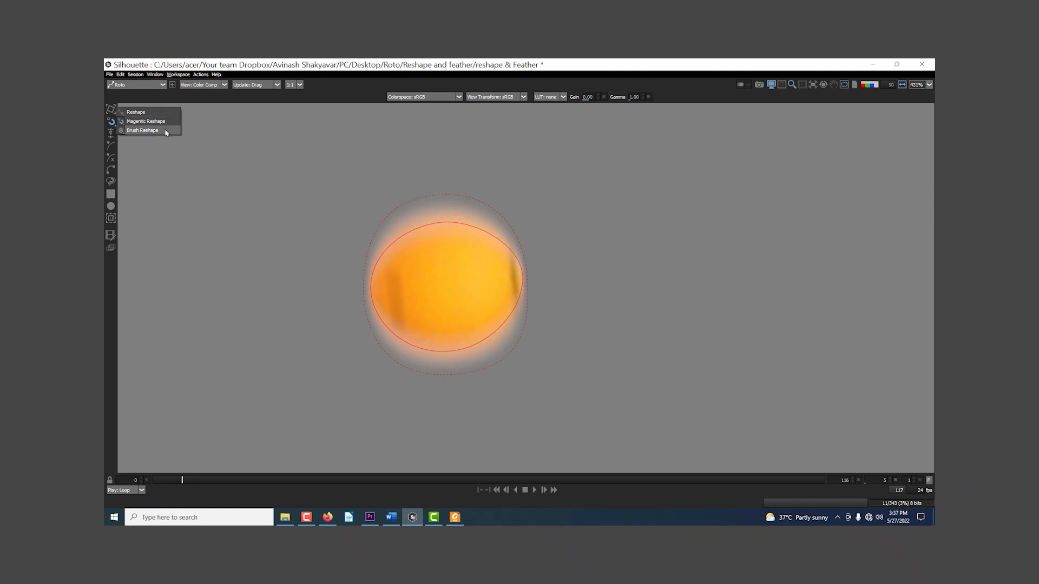
pyautogui.click(142, 131)
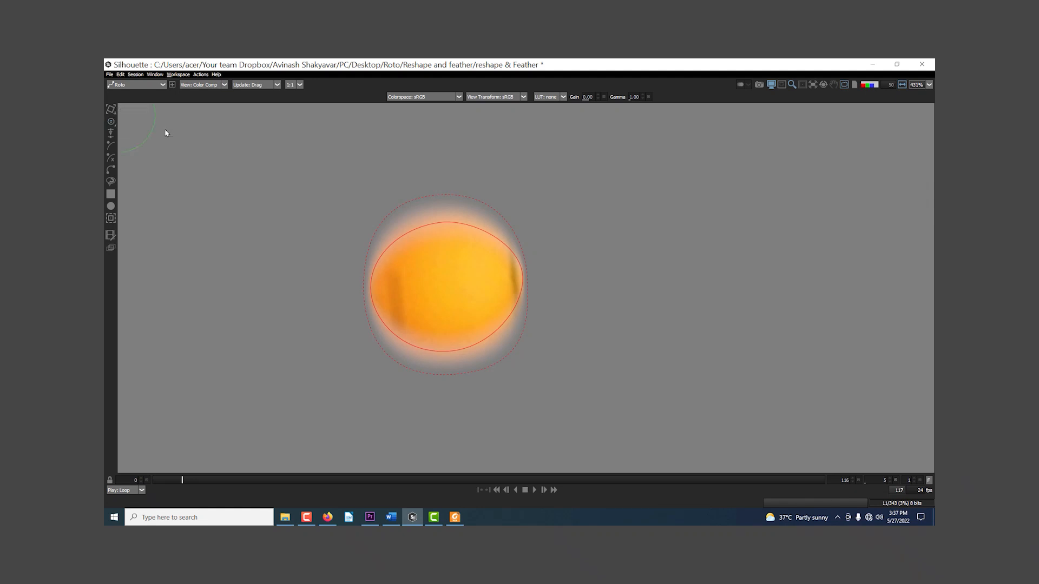